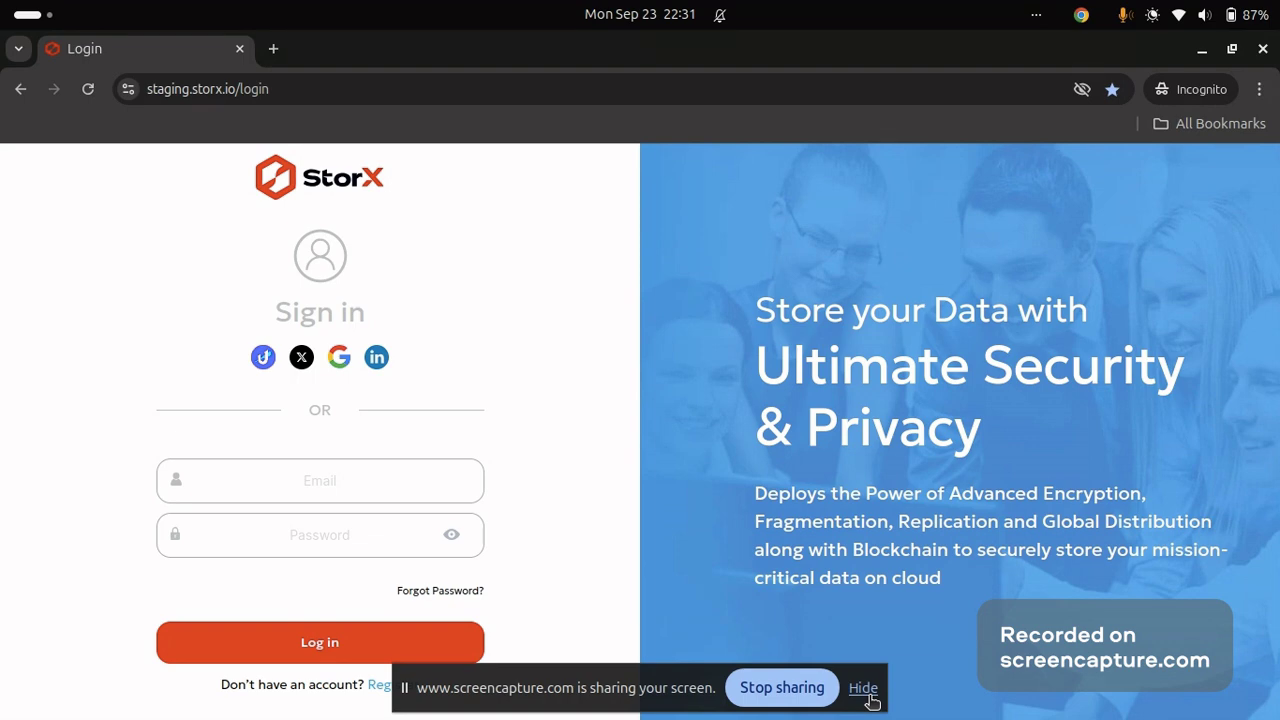
Enter the account e-mail in the Email field and the account password below it.
click(385, 494)
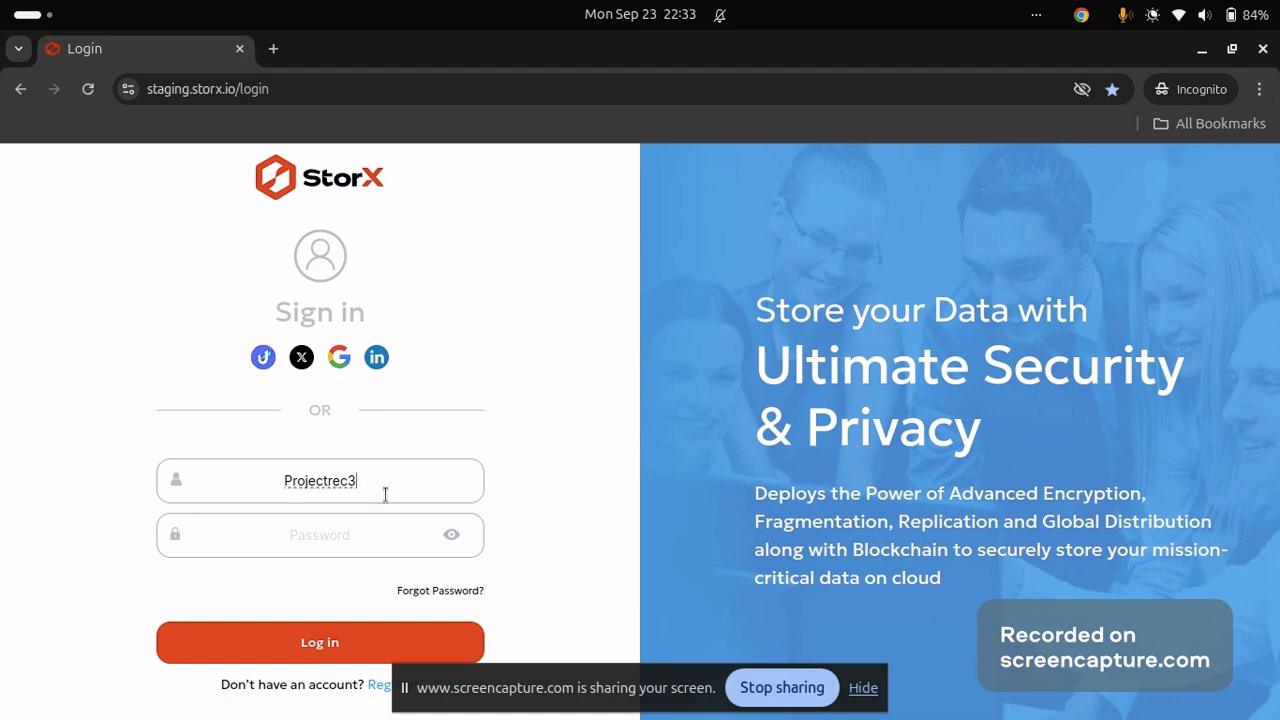
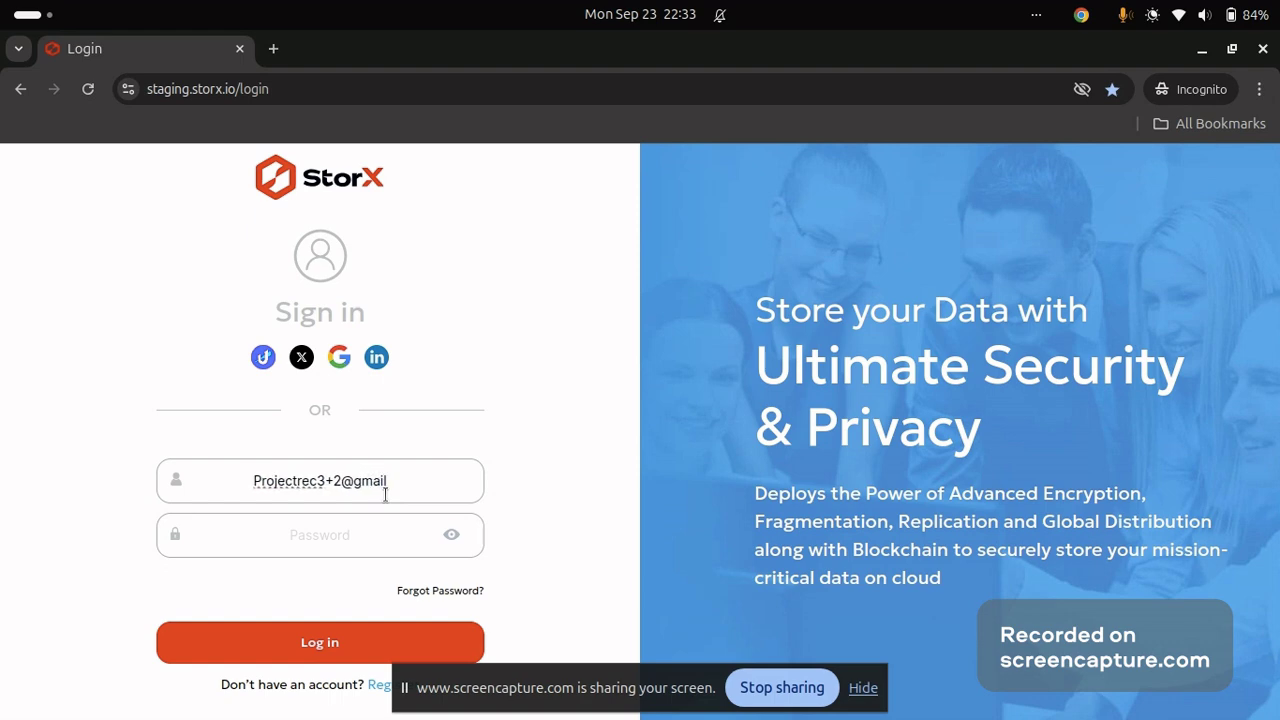
key(Tab)
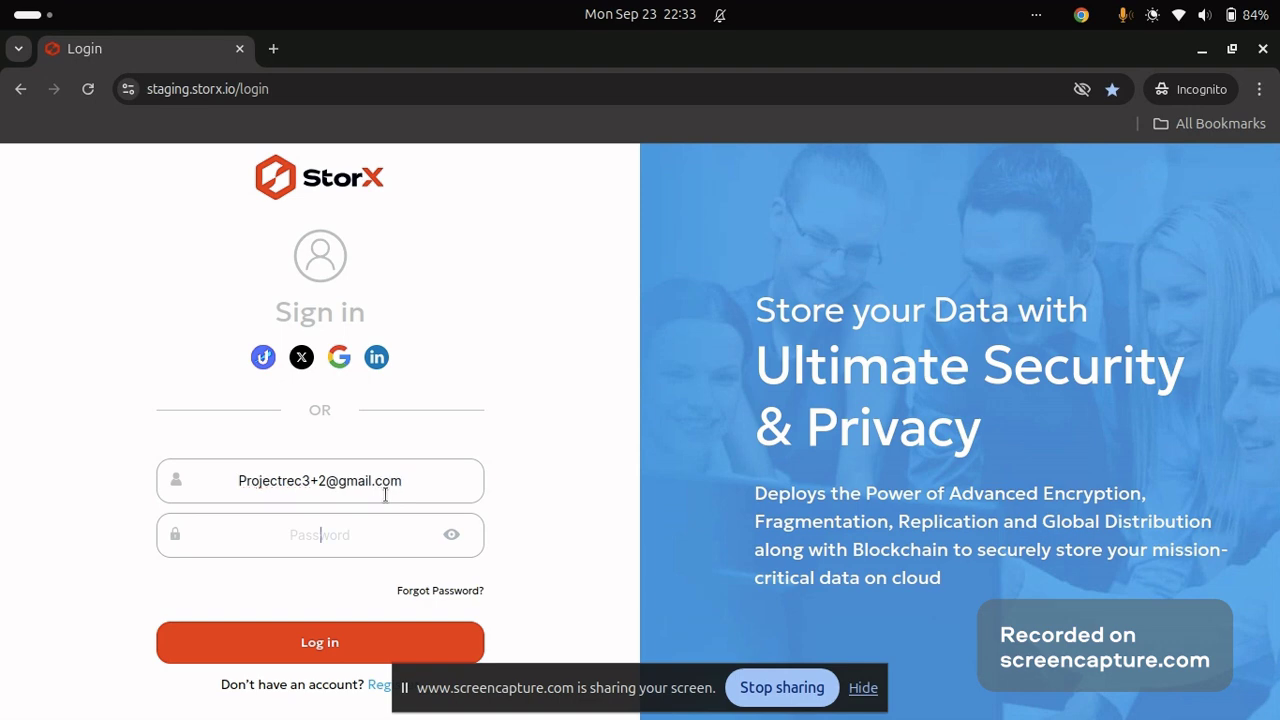
text(••••••••)
Log in, glance over the dashboard's vaults table, and go to the Backup page.
click(338, 650)
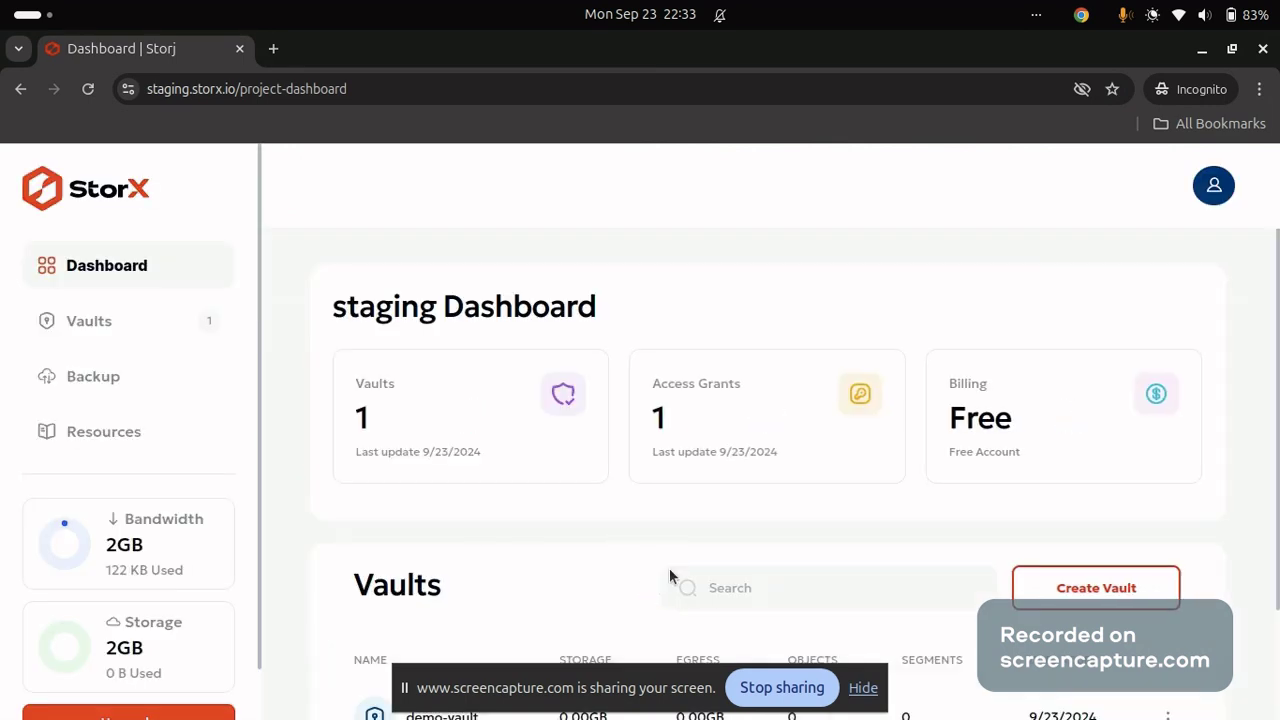
scroll(670, 572, down, 3)
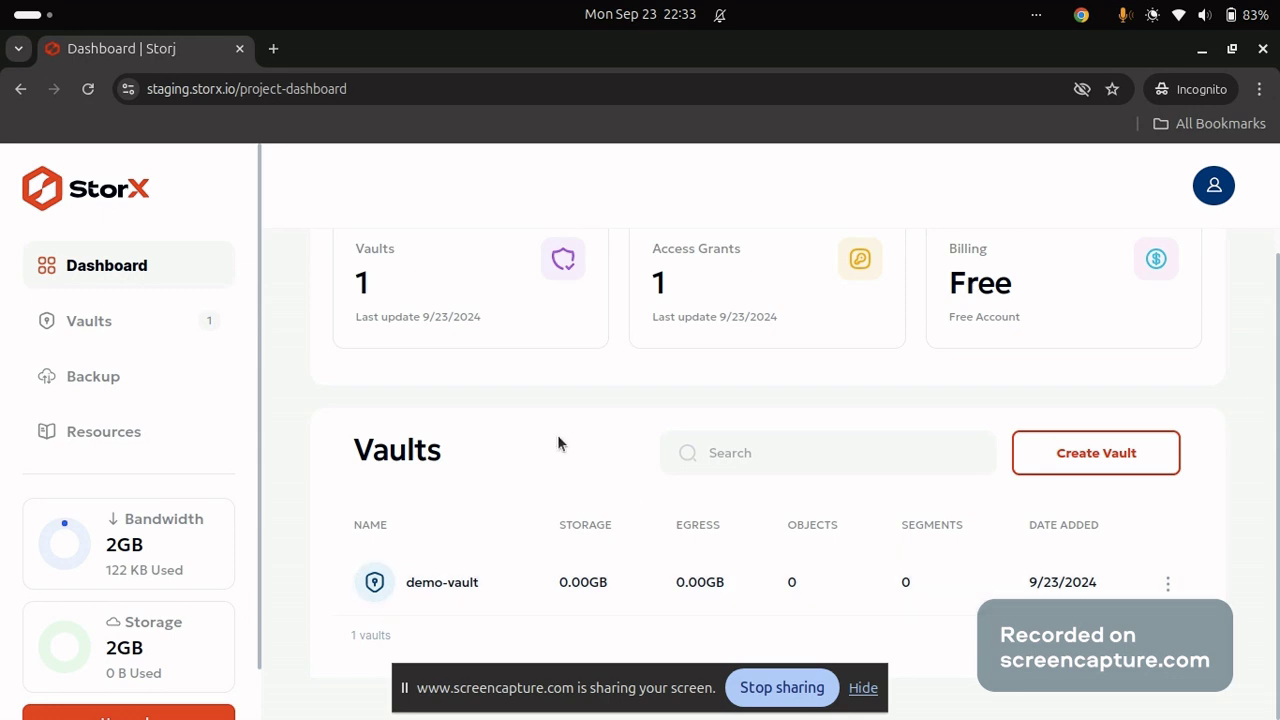
click(145, 384)
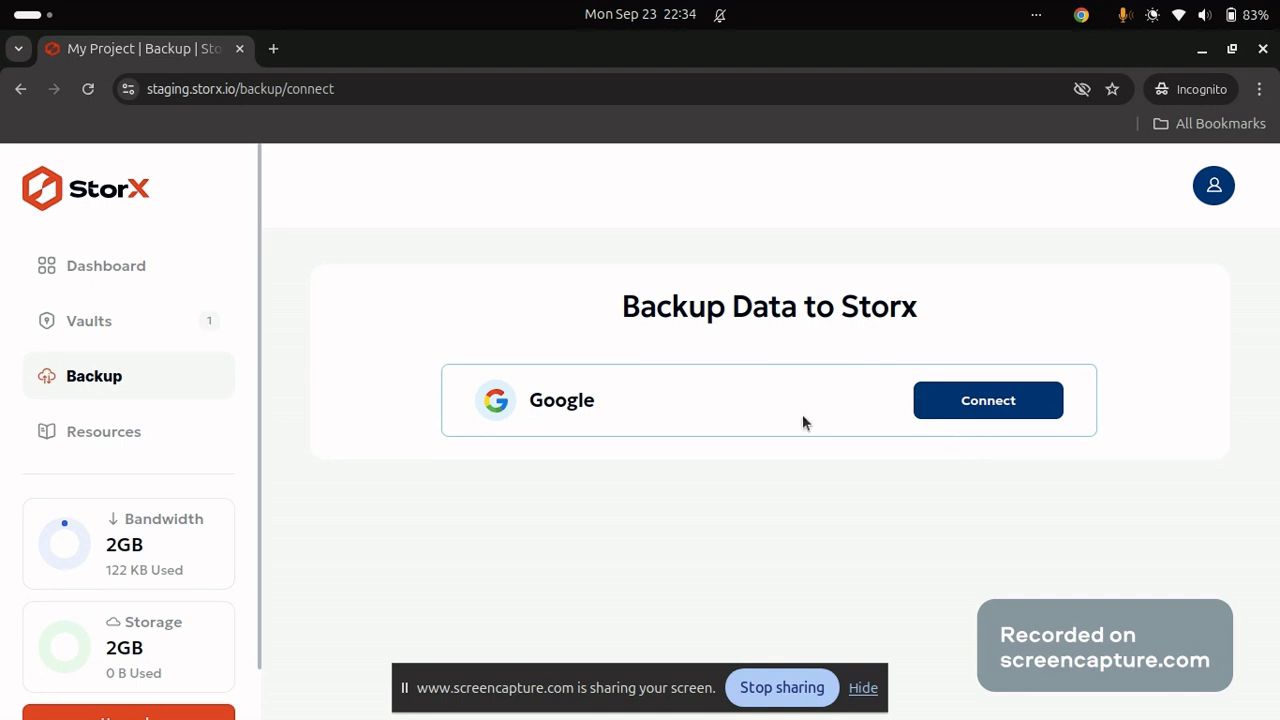
Connect the Google card and supply the encryption passphrase to launch Google sign-in for storx.io.
click(944, 401)
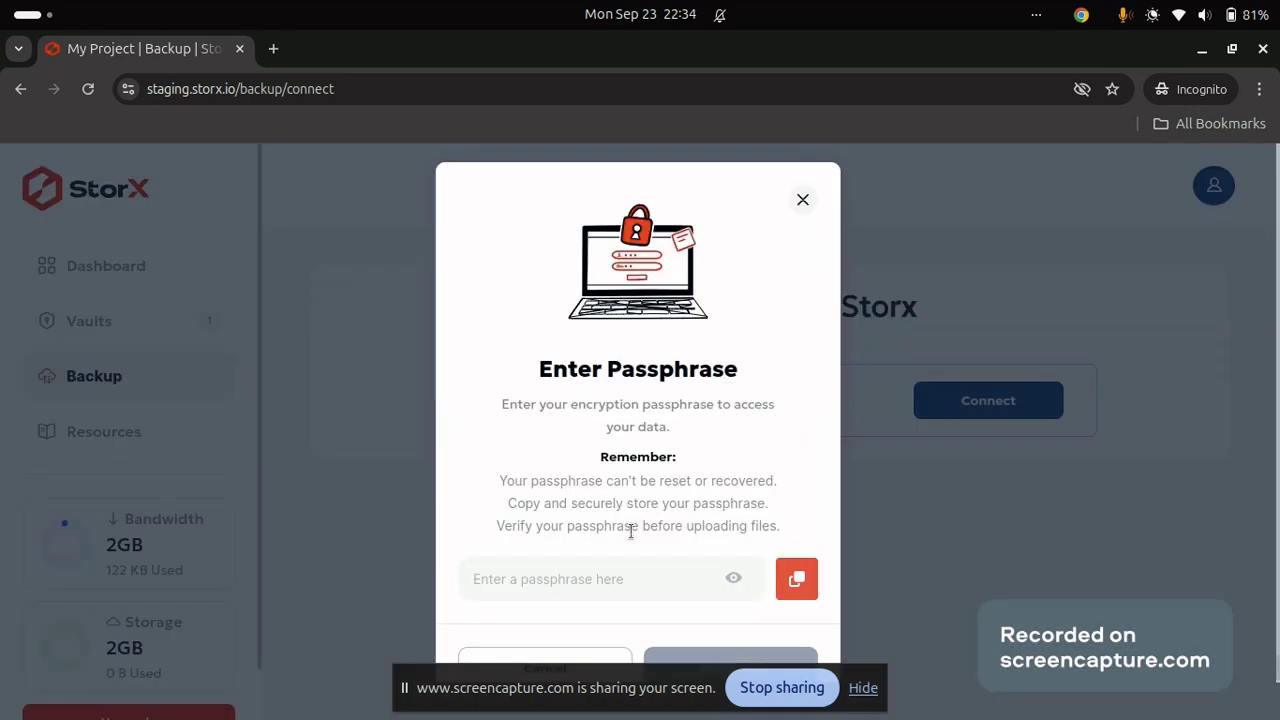
click(617, 571)
text(a)
scroll(617, 575, down, 1)
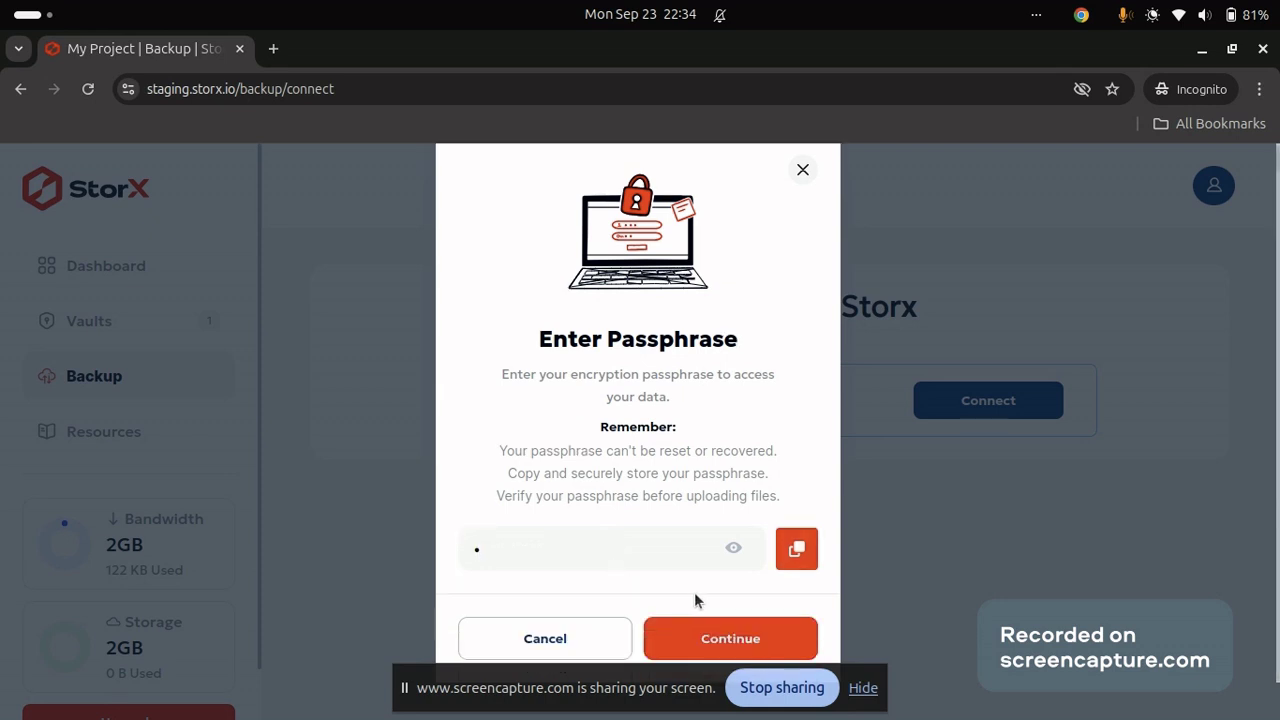
click(694, 638)
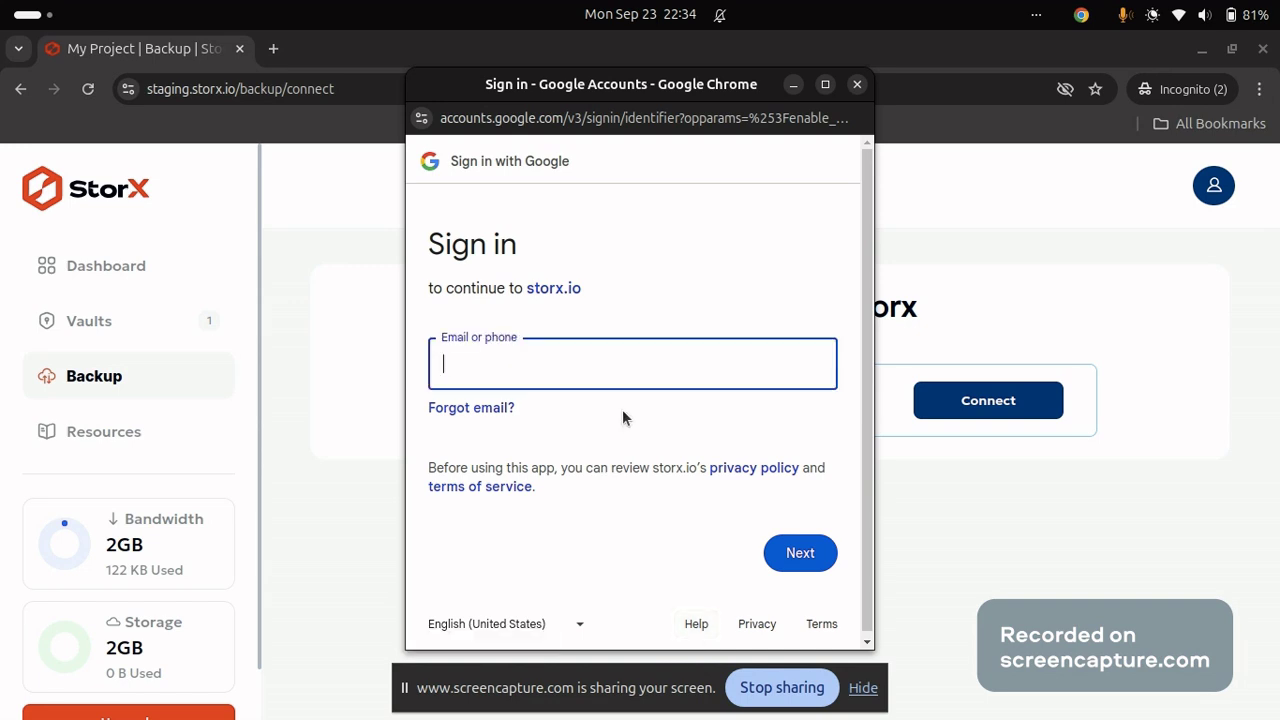
Enter the Gmail address, correcting its mistyped ending, then type the Google account password.
click(560, 353)
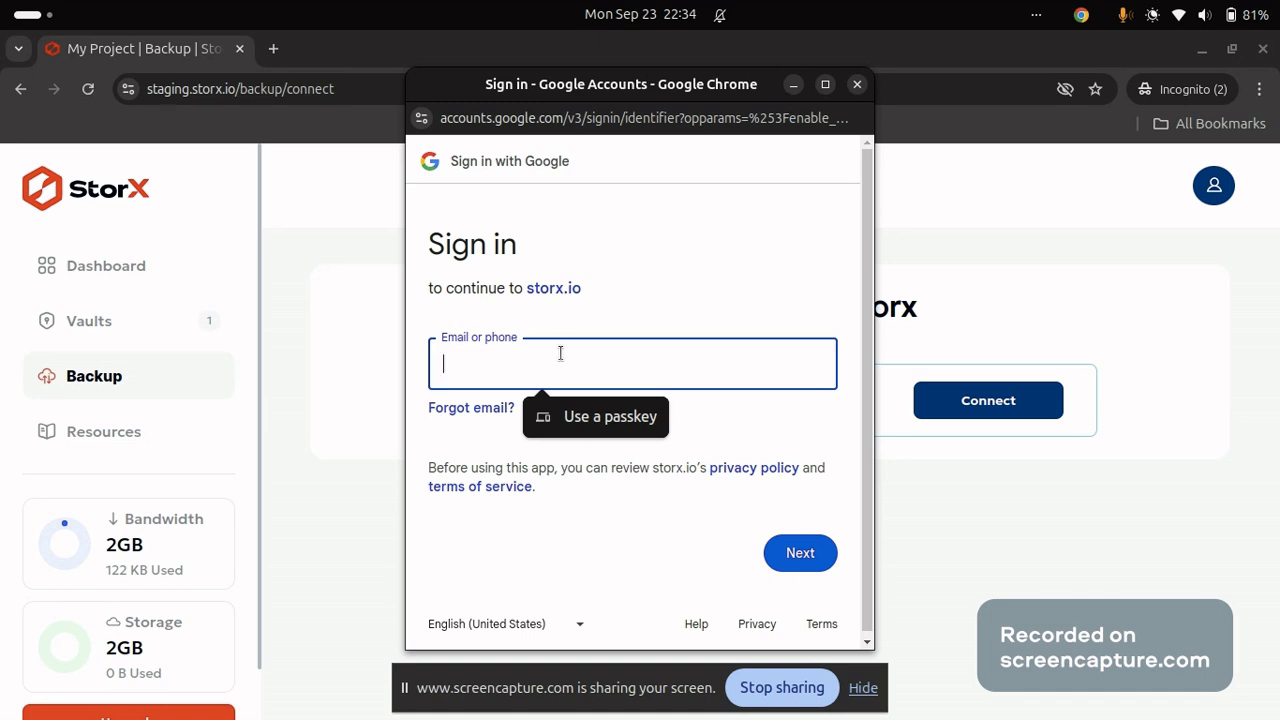
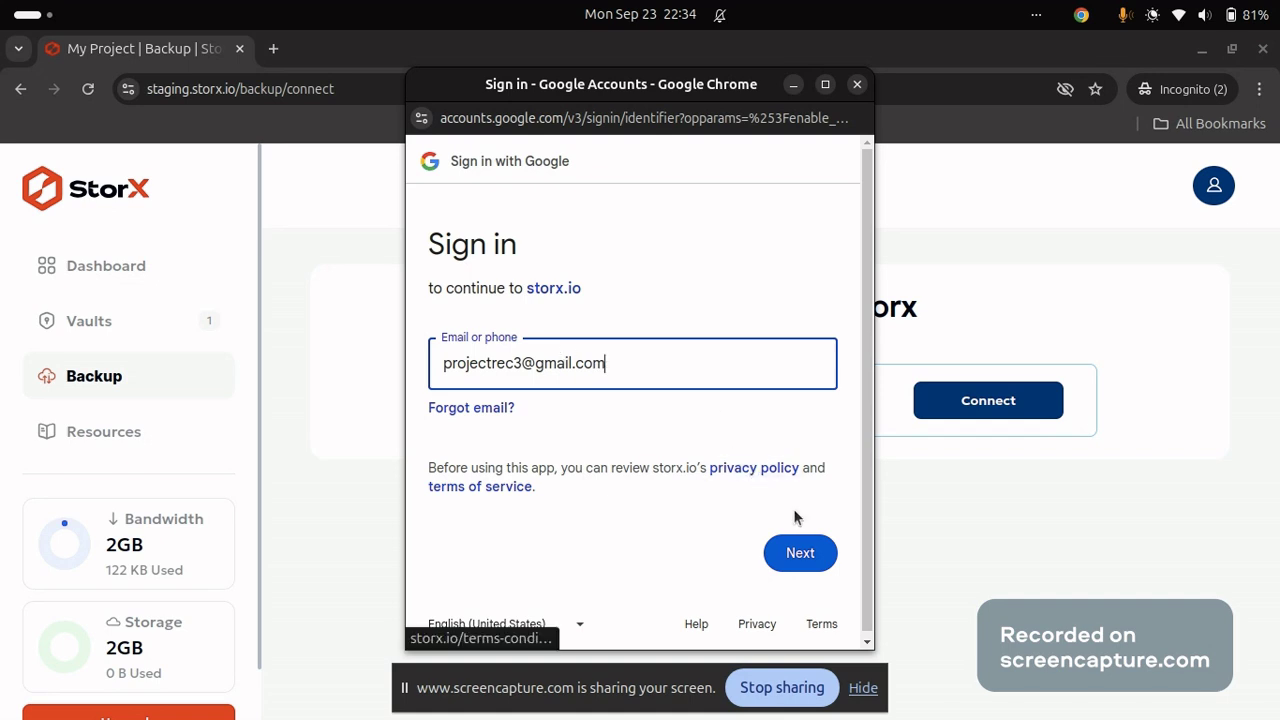
click(802, 554)
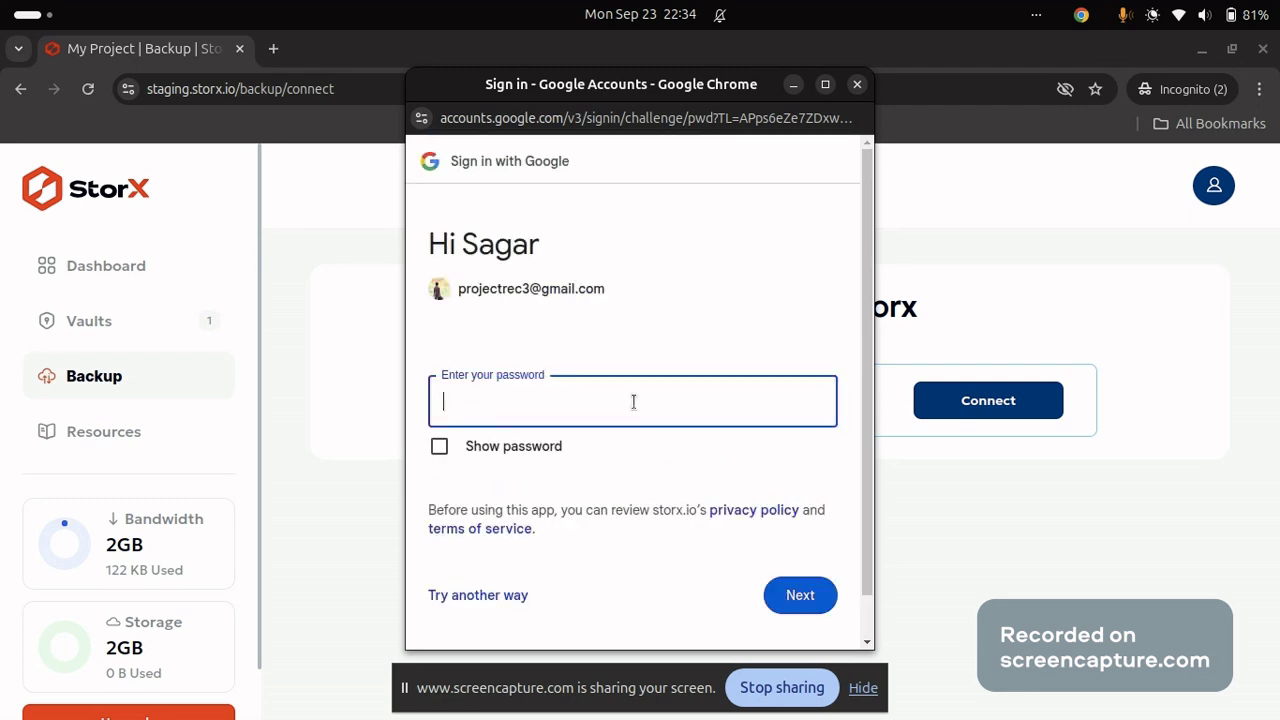
text(•••••••••••••)
Submit the password and proceed to storx.io past the unverified-app warning.
click(817, 594)
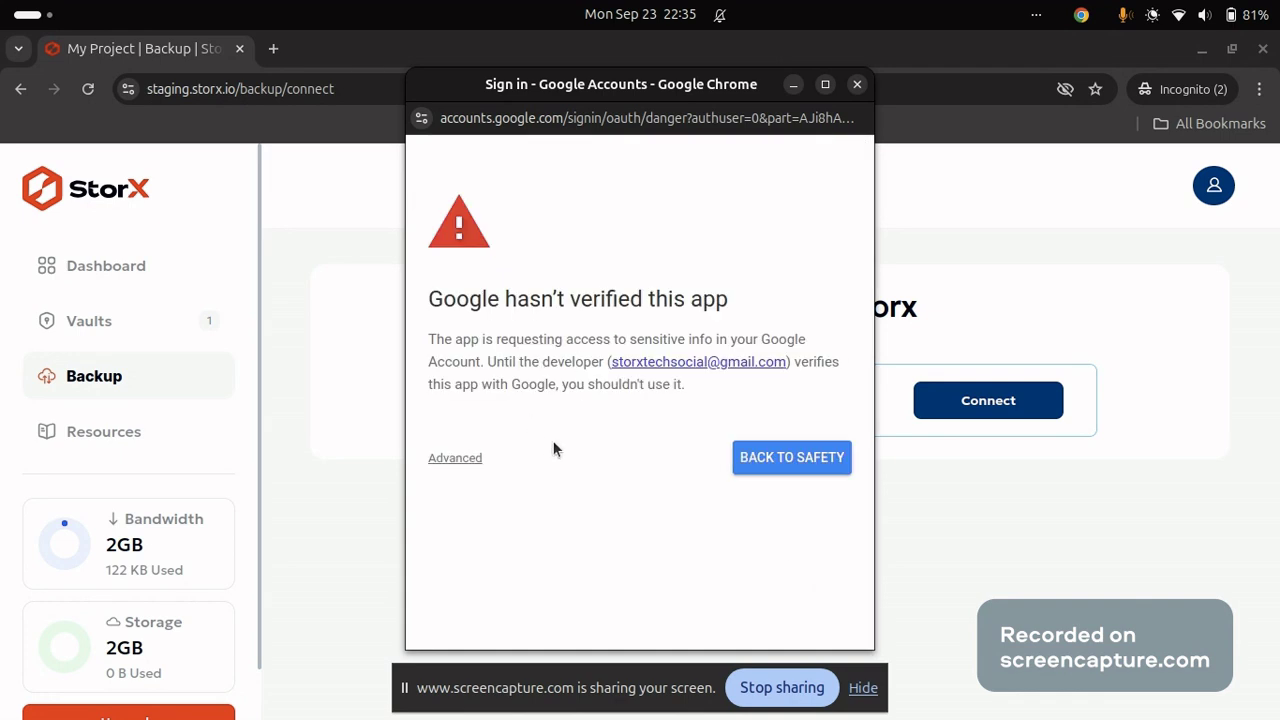
click(456, 458)
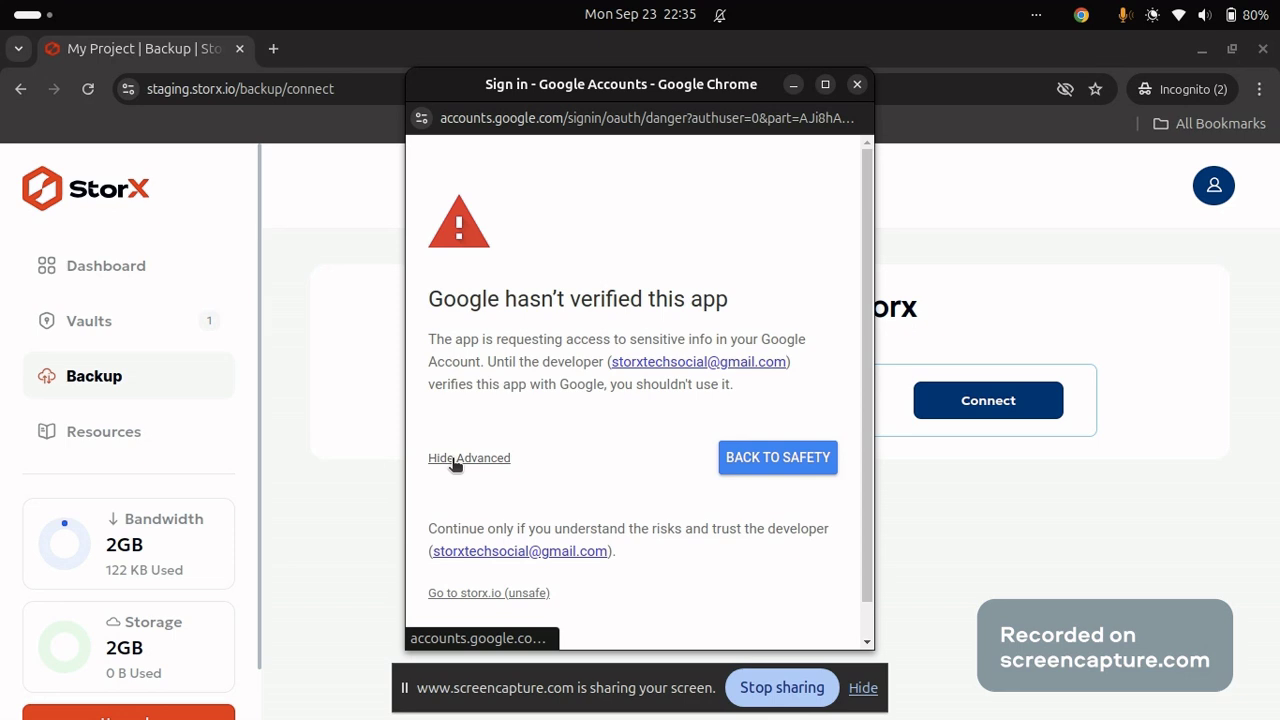
scroll(453, 464, down, 1)
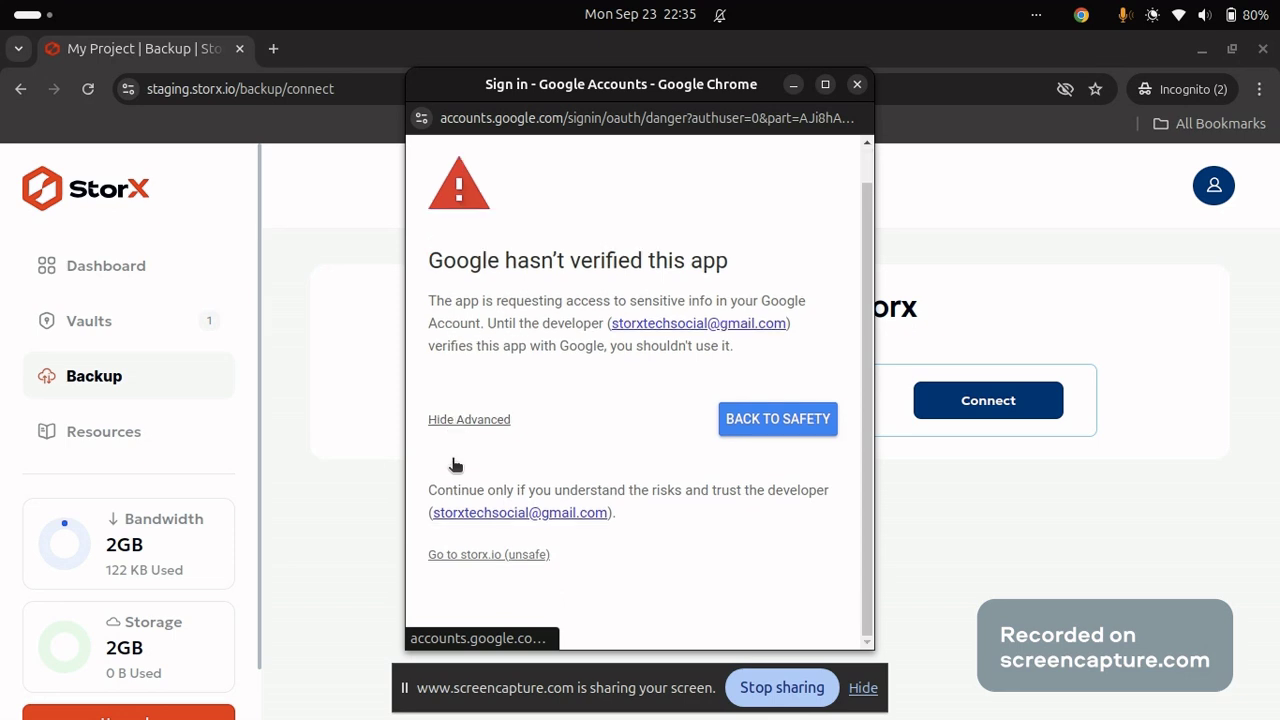
click(463, 556)
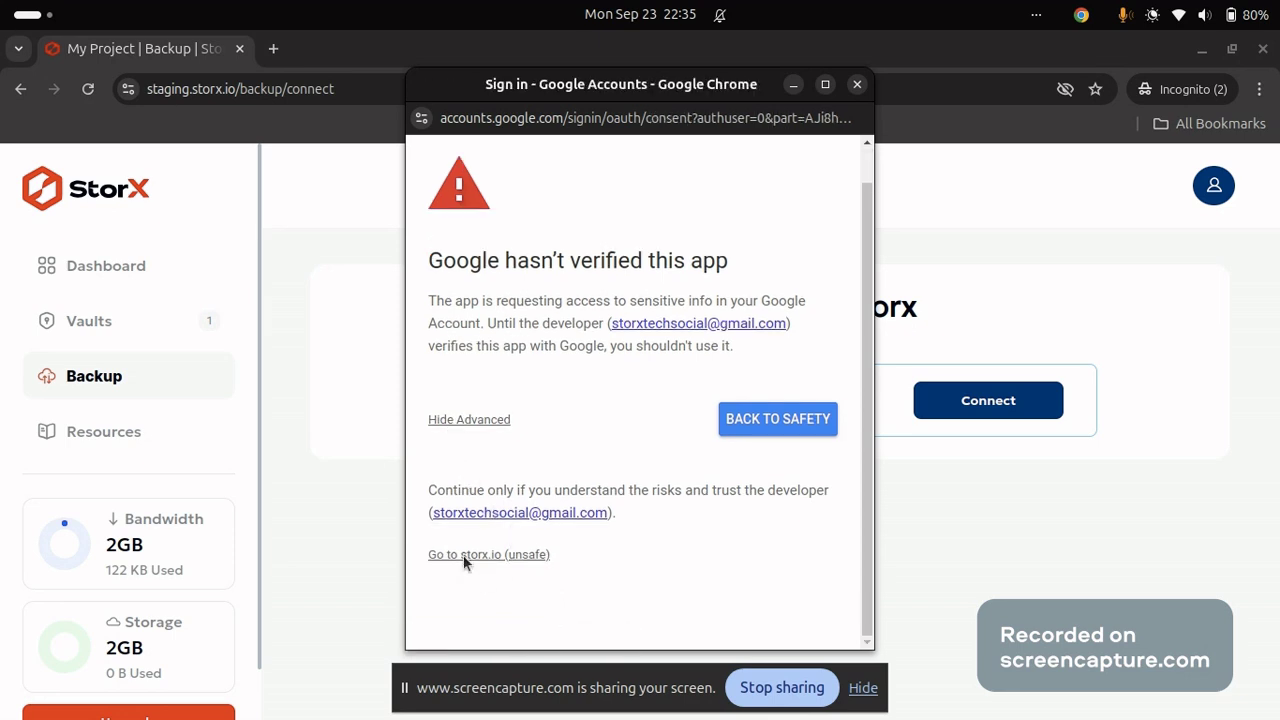
Grant storx.io all requested permissions with Select all and confirm.
scroll(466, 562, down, 3)
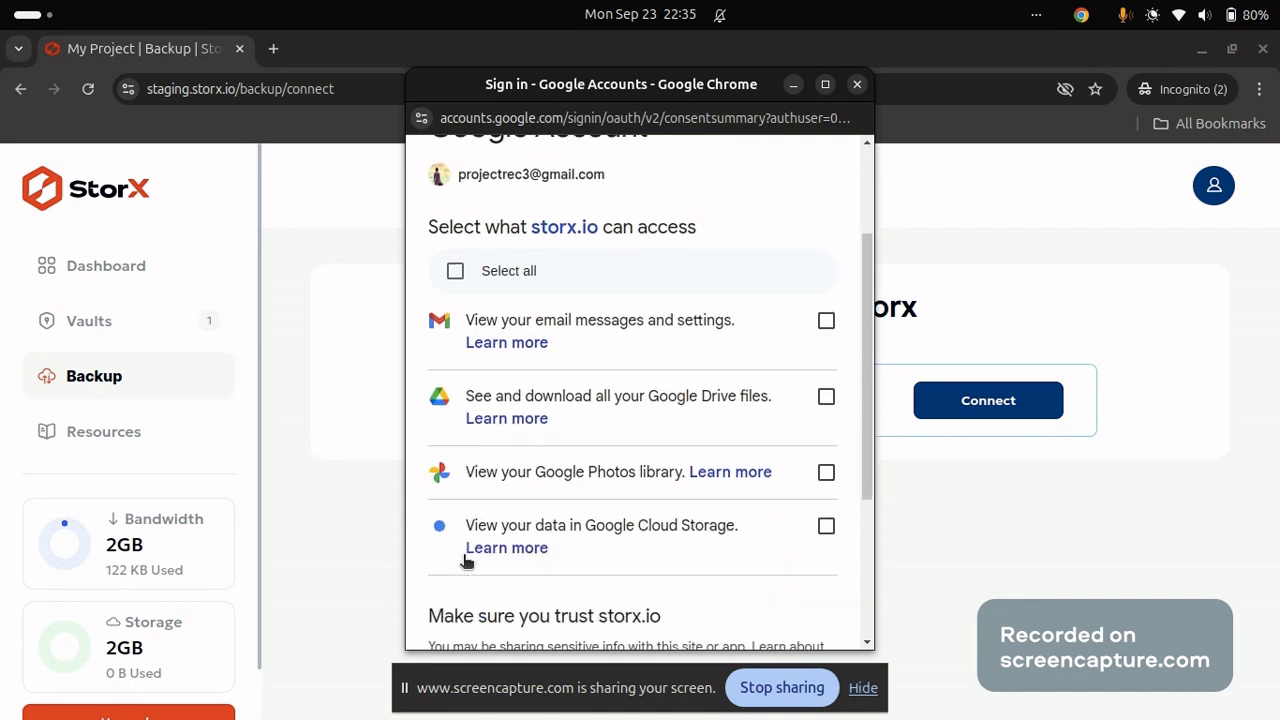
scroll(466, 562, up, 3)
scroll(466, 562, up, 1)
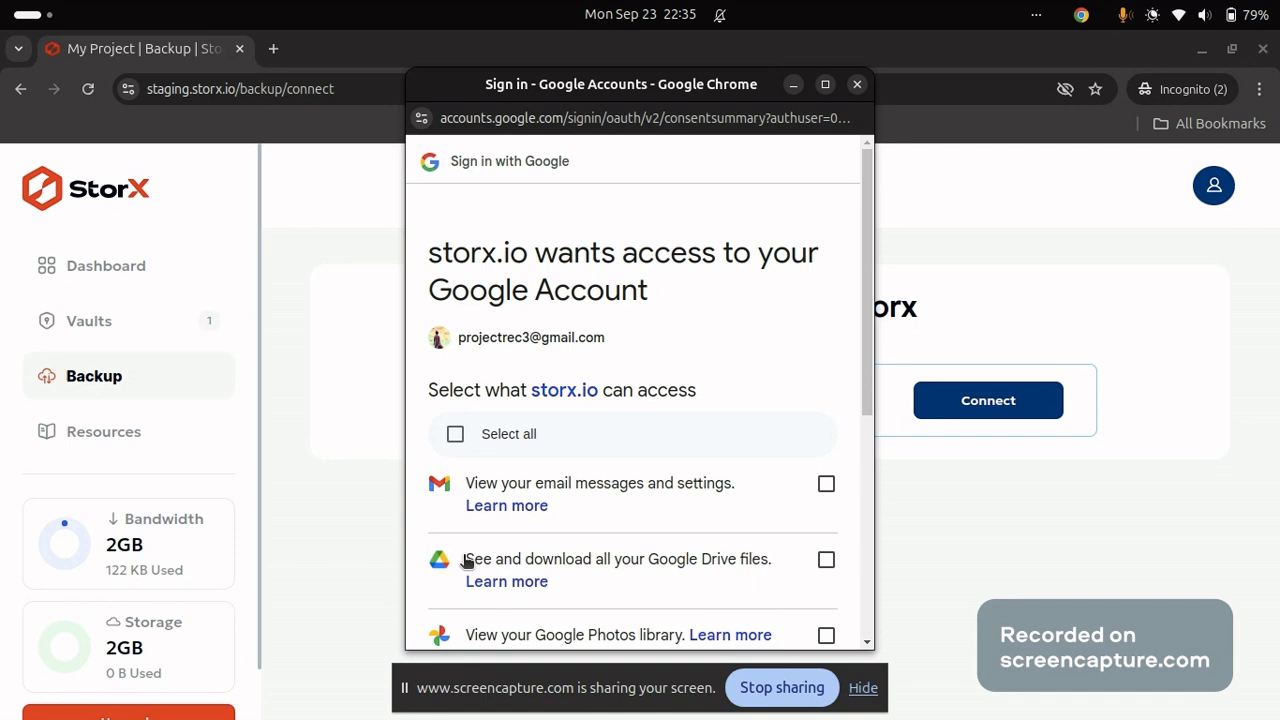
click(455, 434)
scroll(698, 388, down, 5)
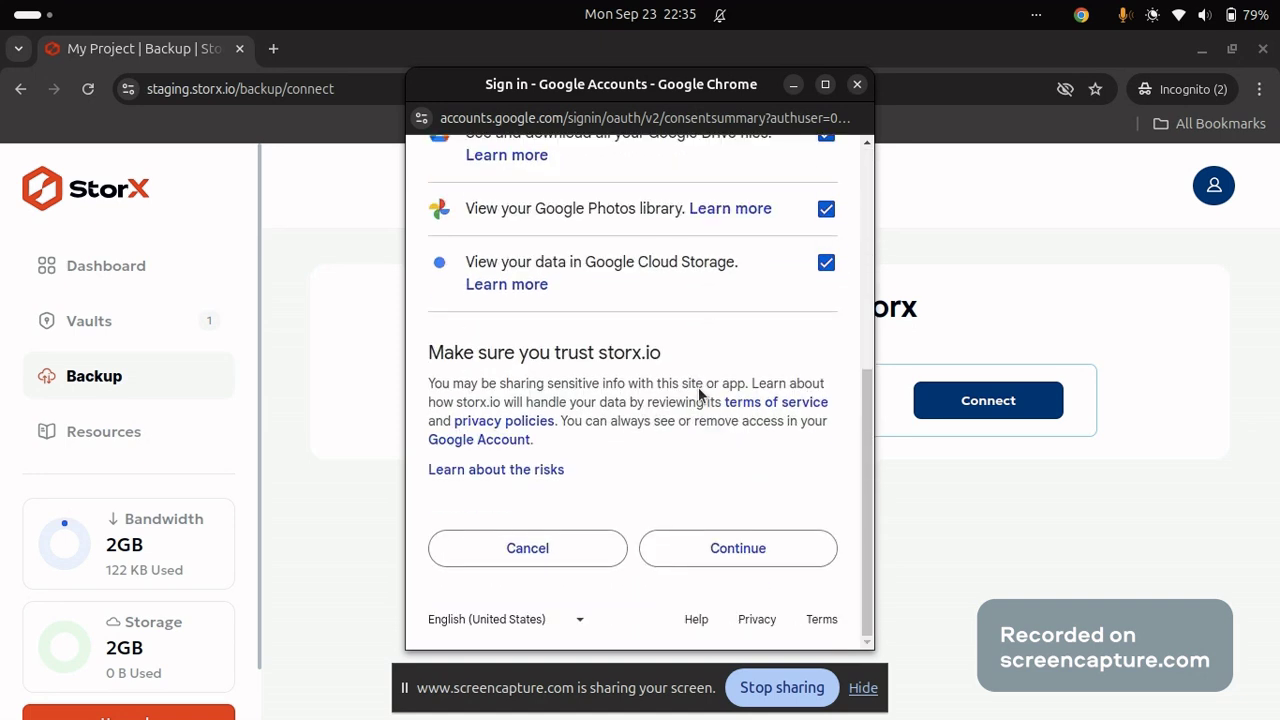
click(686, 552)
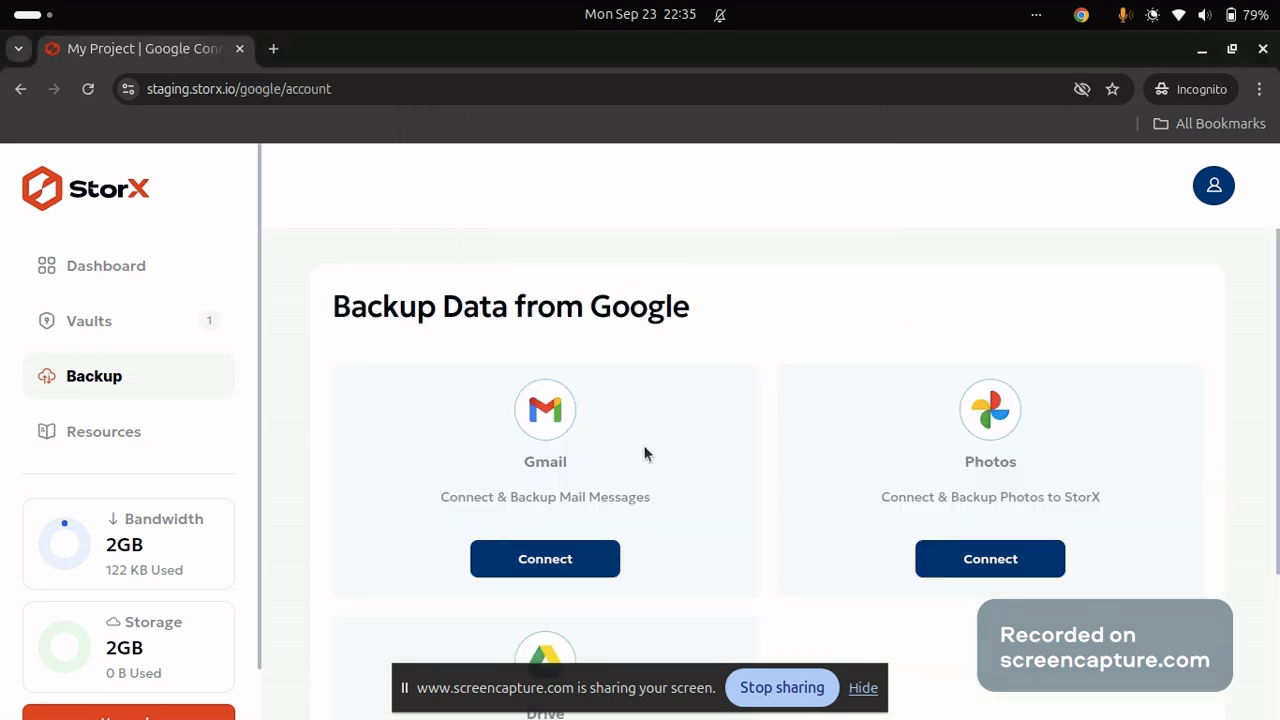
Connect the Gmail card to list the mailbox's emails with From, Body and Uploaded columns.
scroll(645, 453, down, 1)
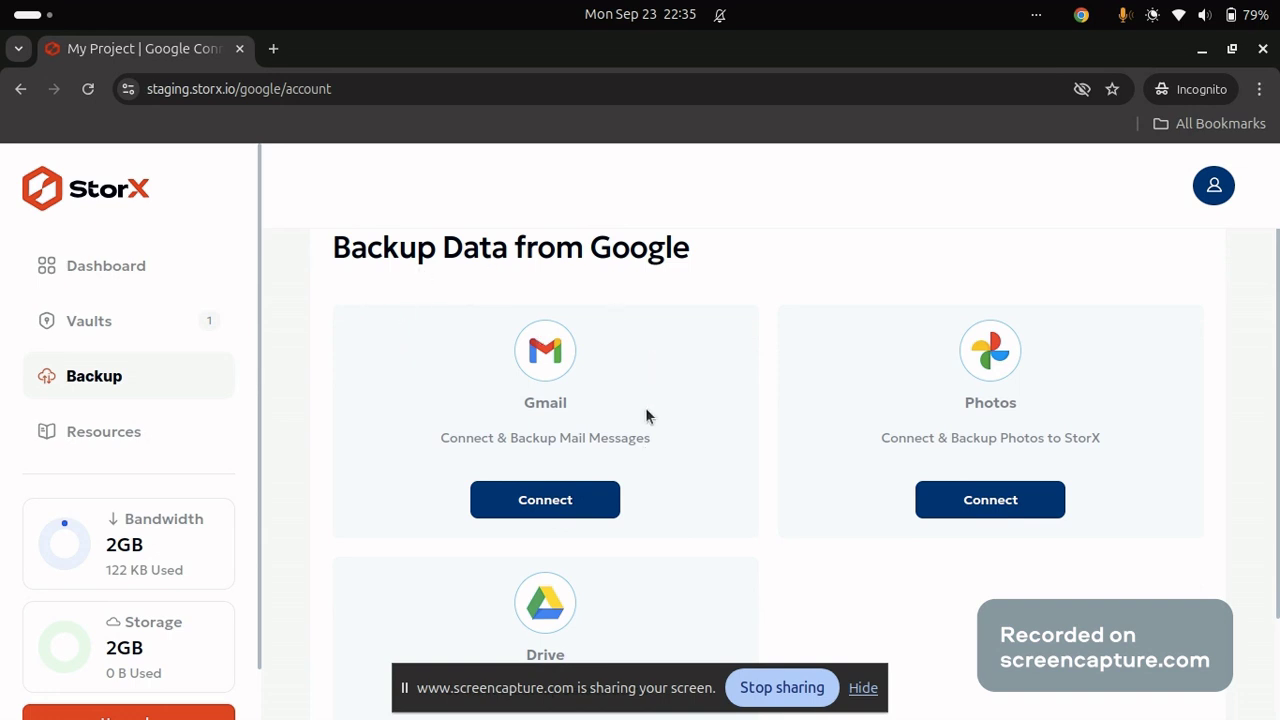
scroll(645, 417, down, 1)
scroll(645, 417, up, 1)
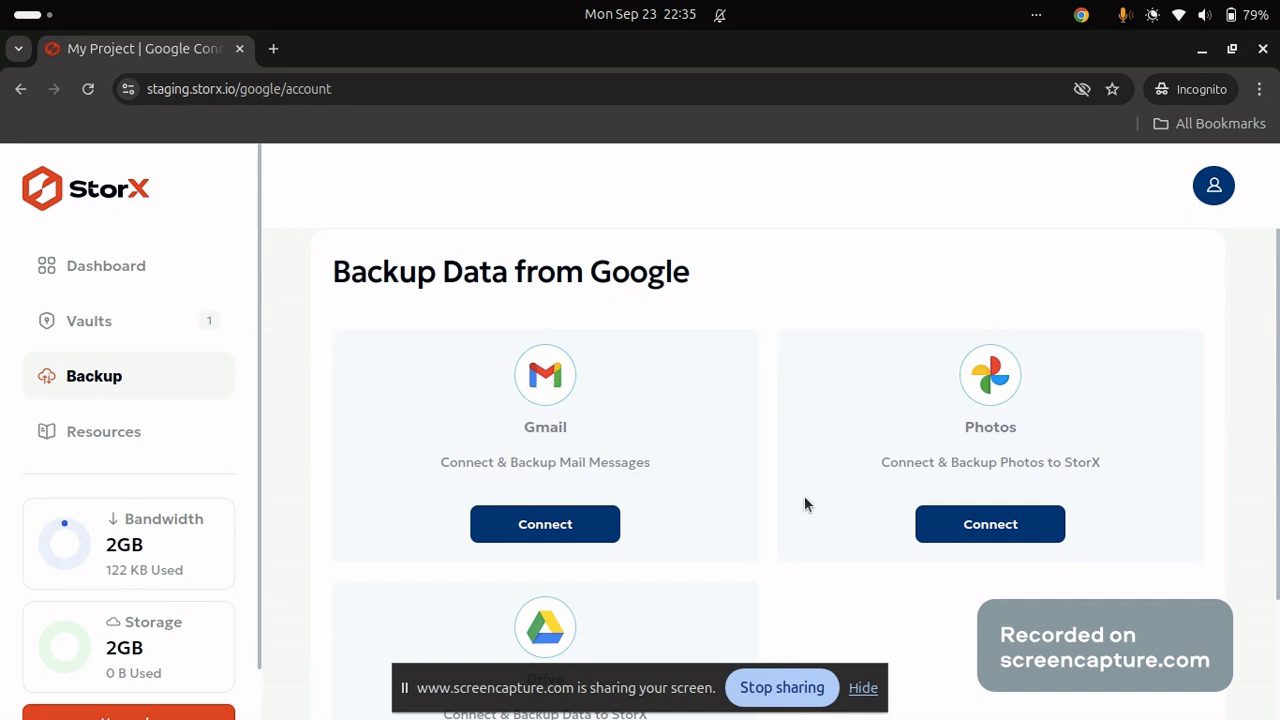
scroll(805, 502, down, 3)
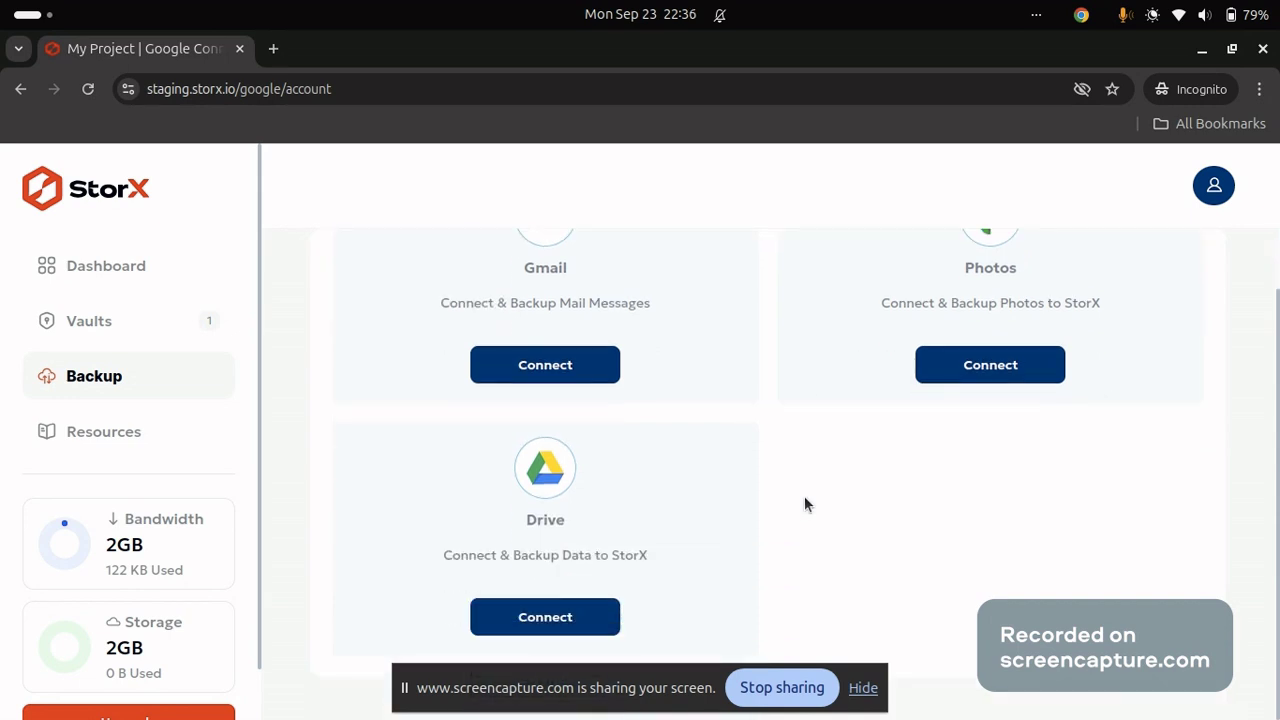
scroll(804, 504, up, 3)
scroll(804, 504, down, 3)
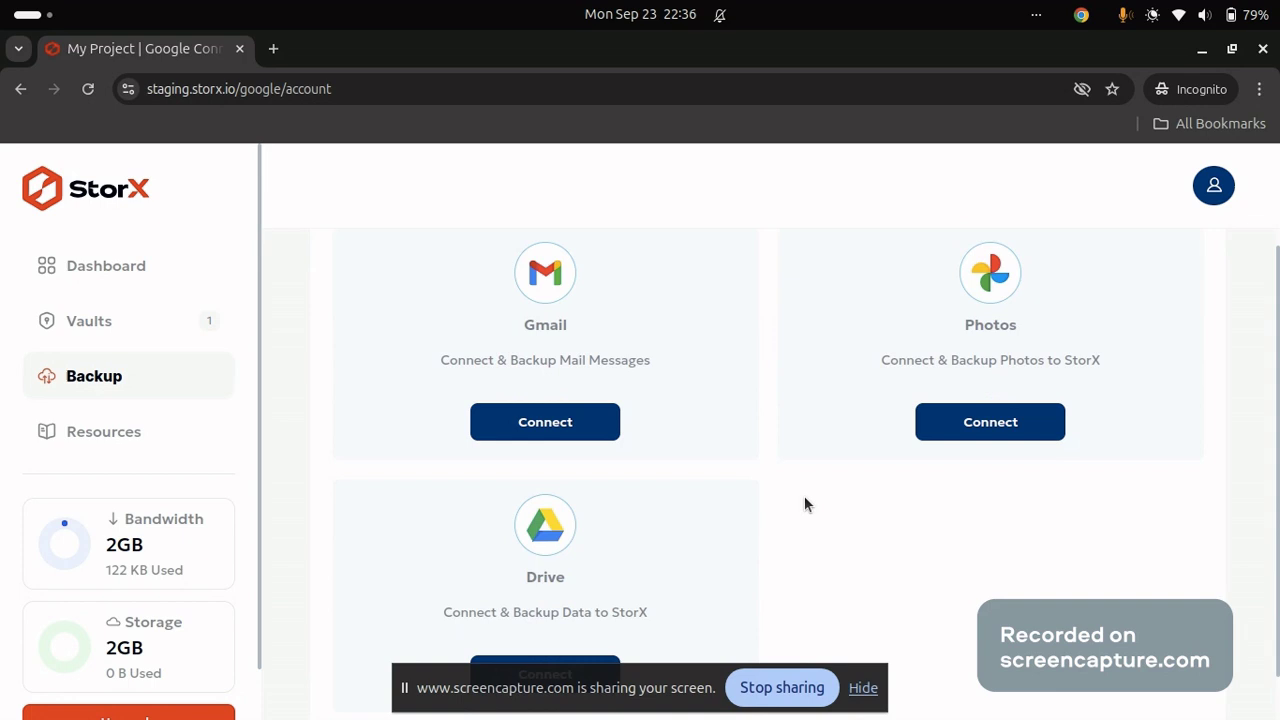
click(567, 377)
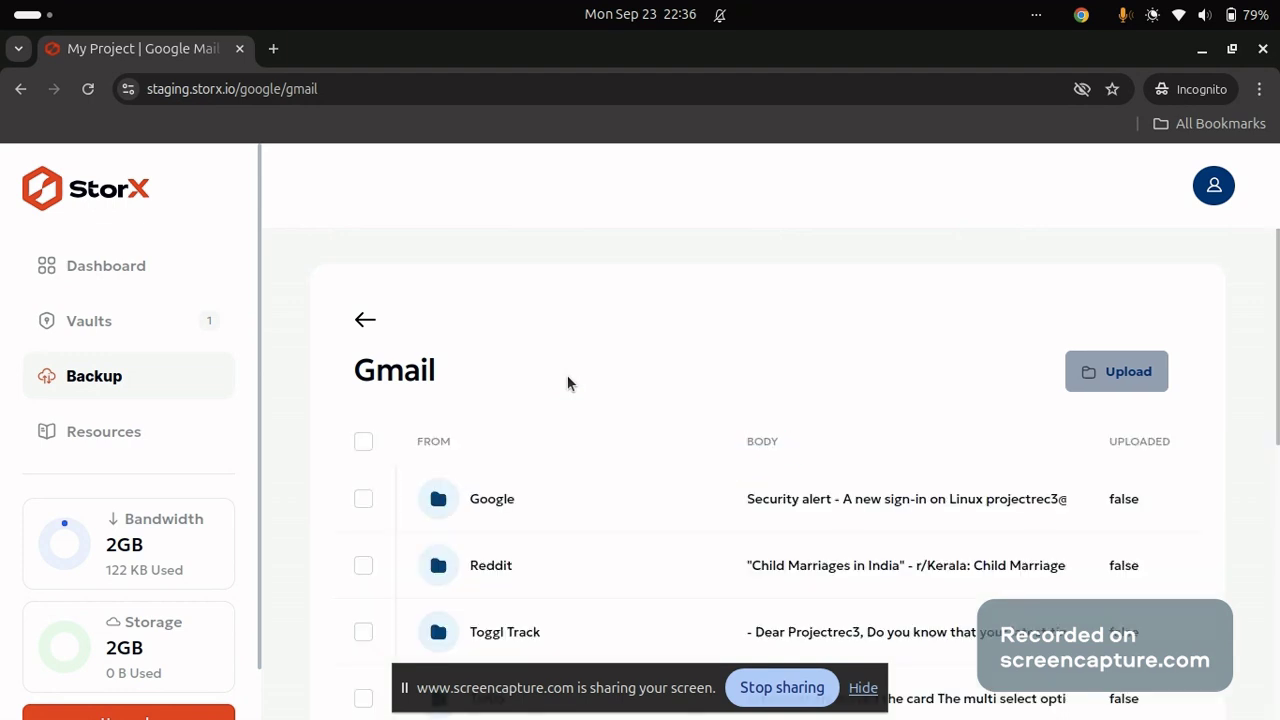
Tick the Link email on the next page of messages and upload it to StorX.
scroll(611, 583, down, 5)
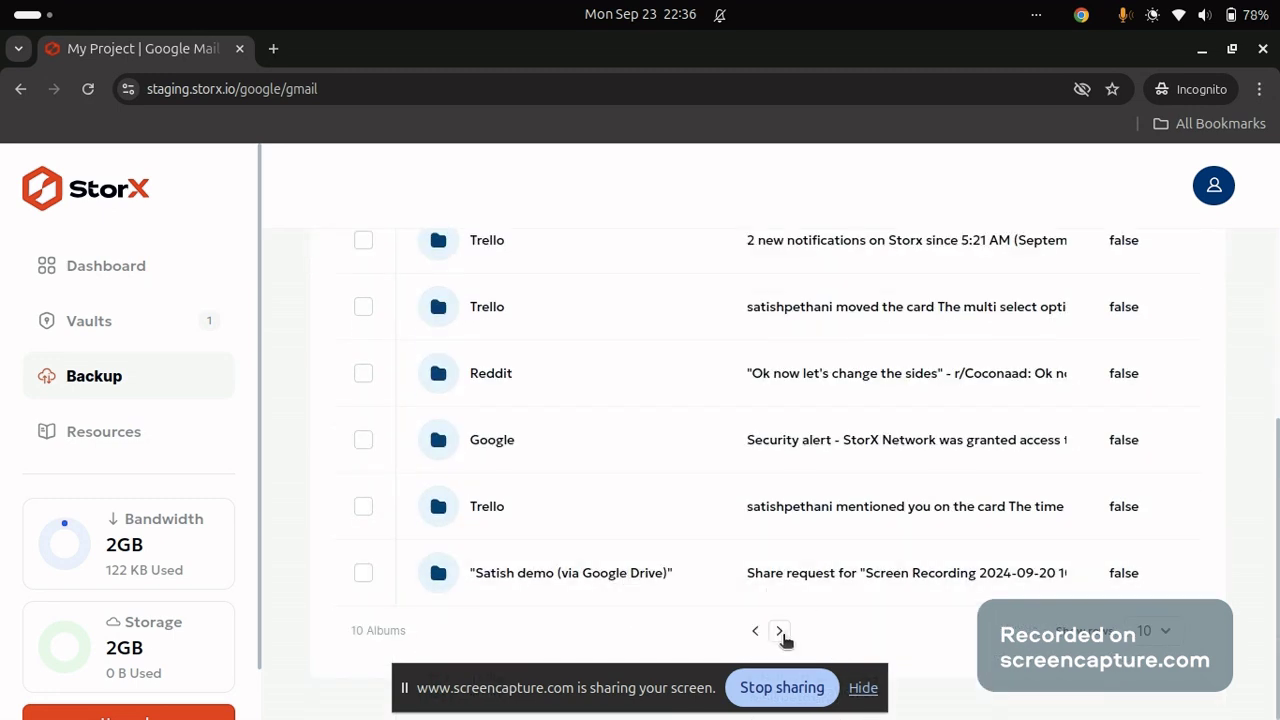
click(780, 631)
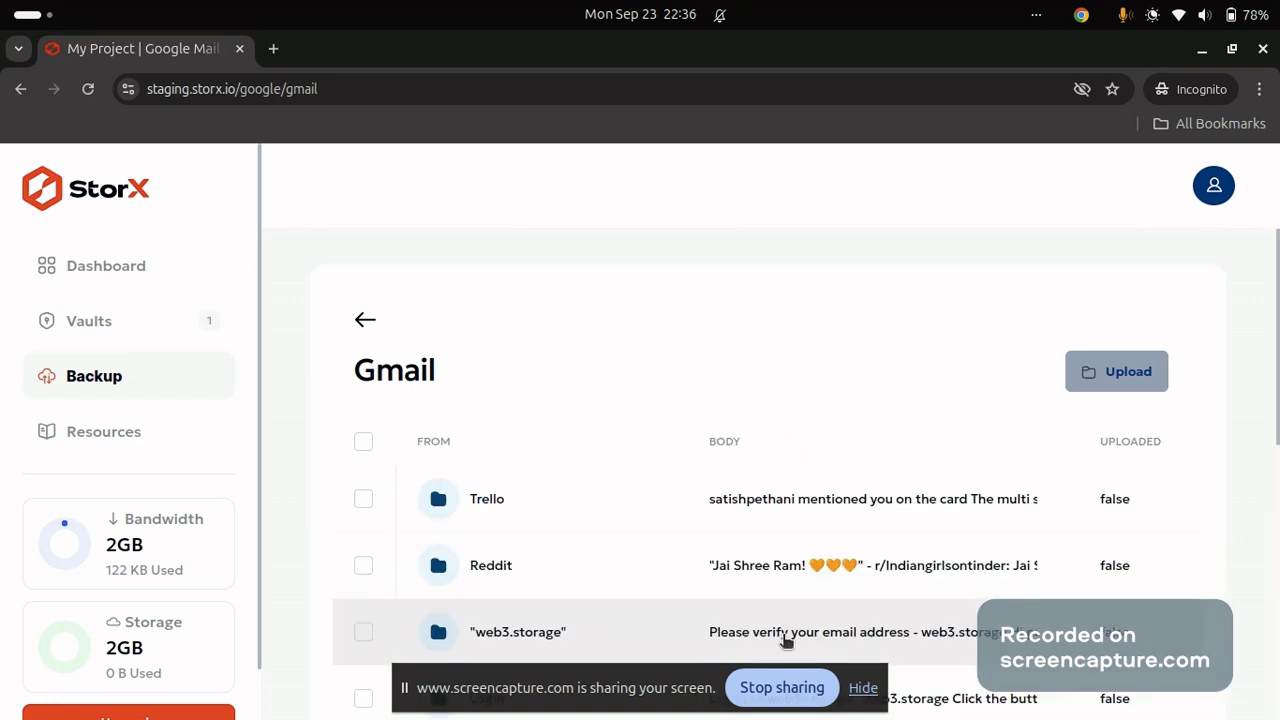
scroll(651, 543, down, 5)
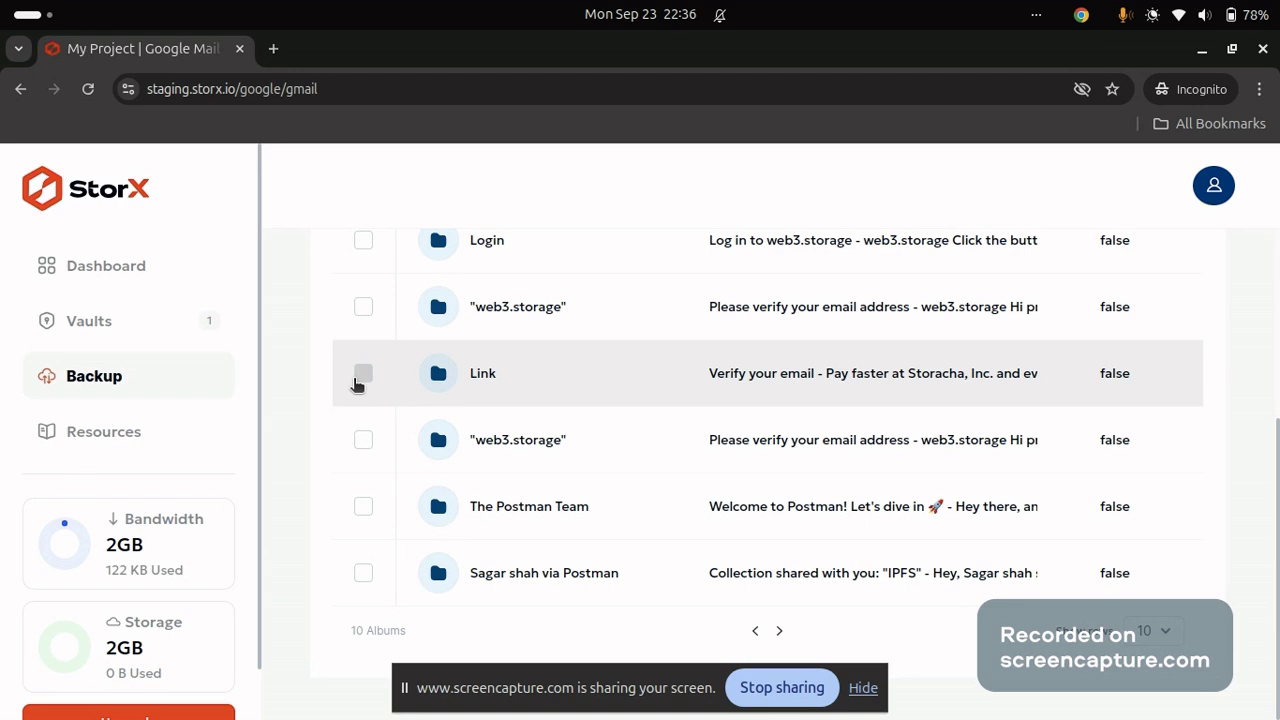
click(360, 376)
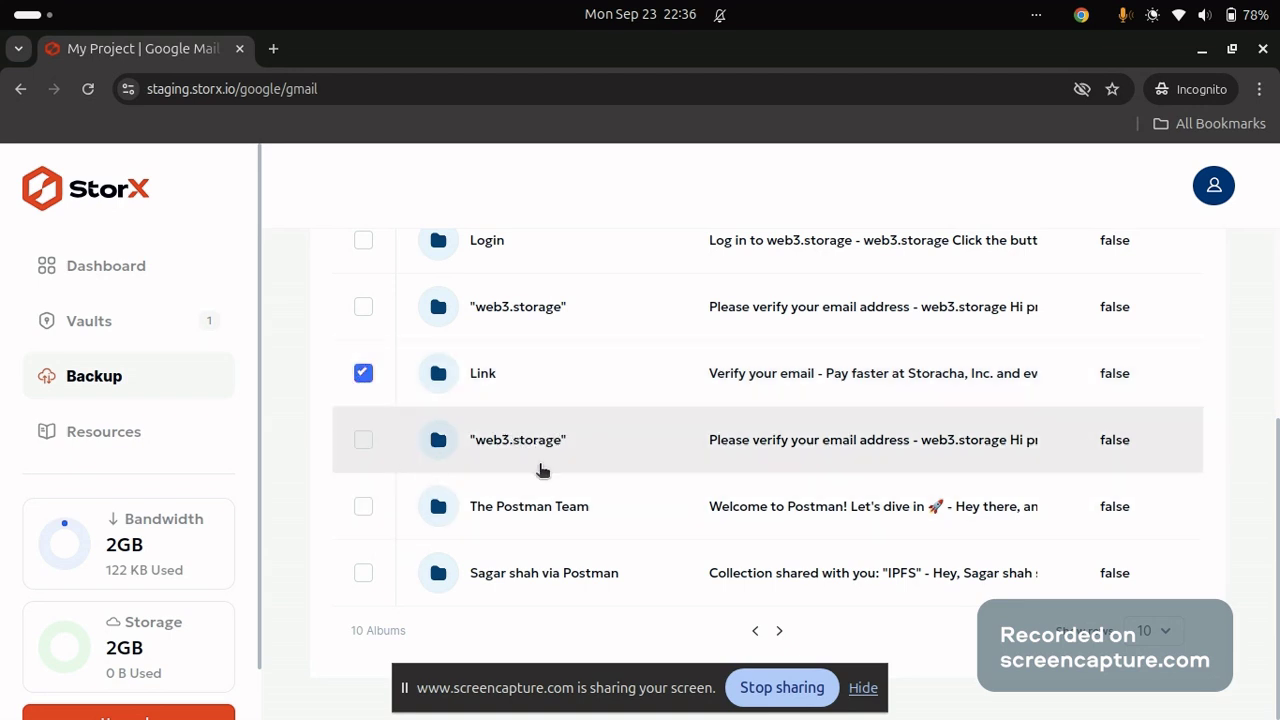
scroll(540, 469, up, 5)
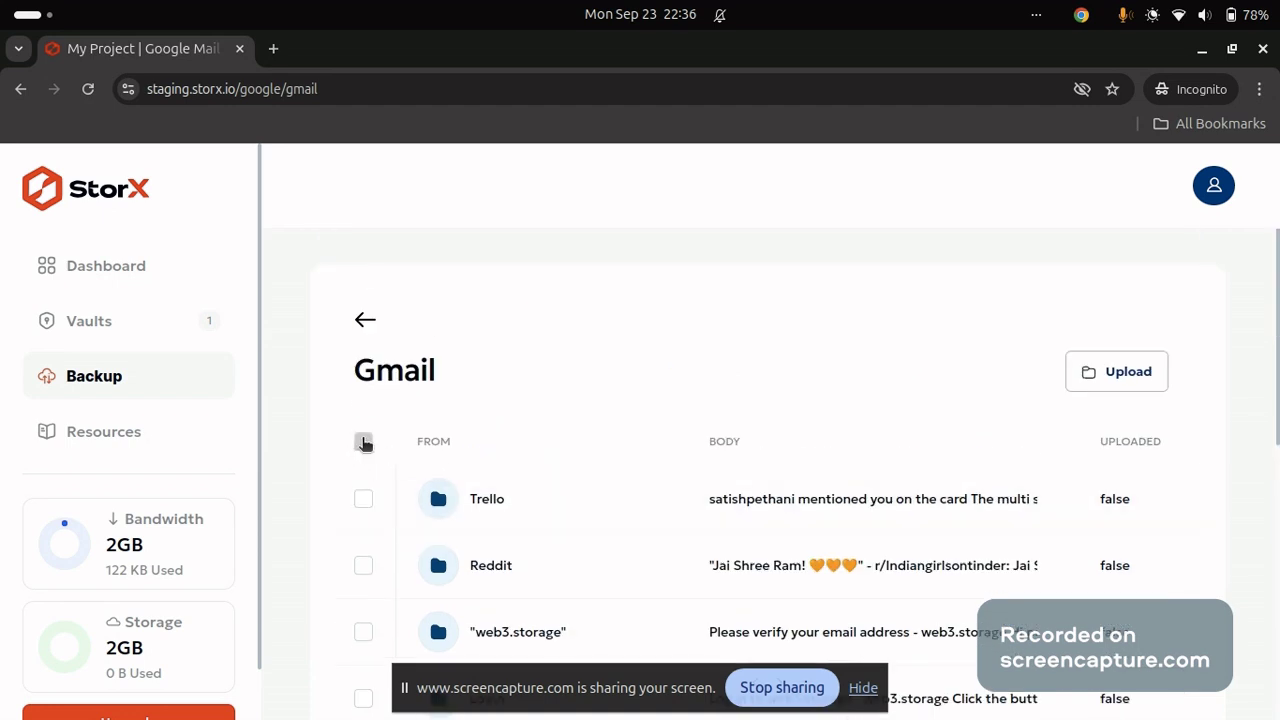
scroll(565, 460, down, 5)
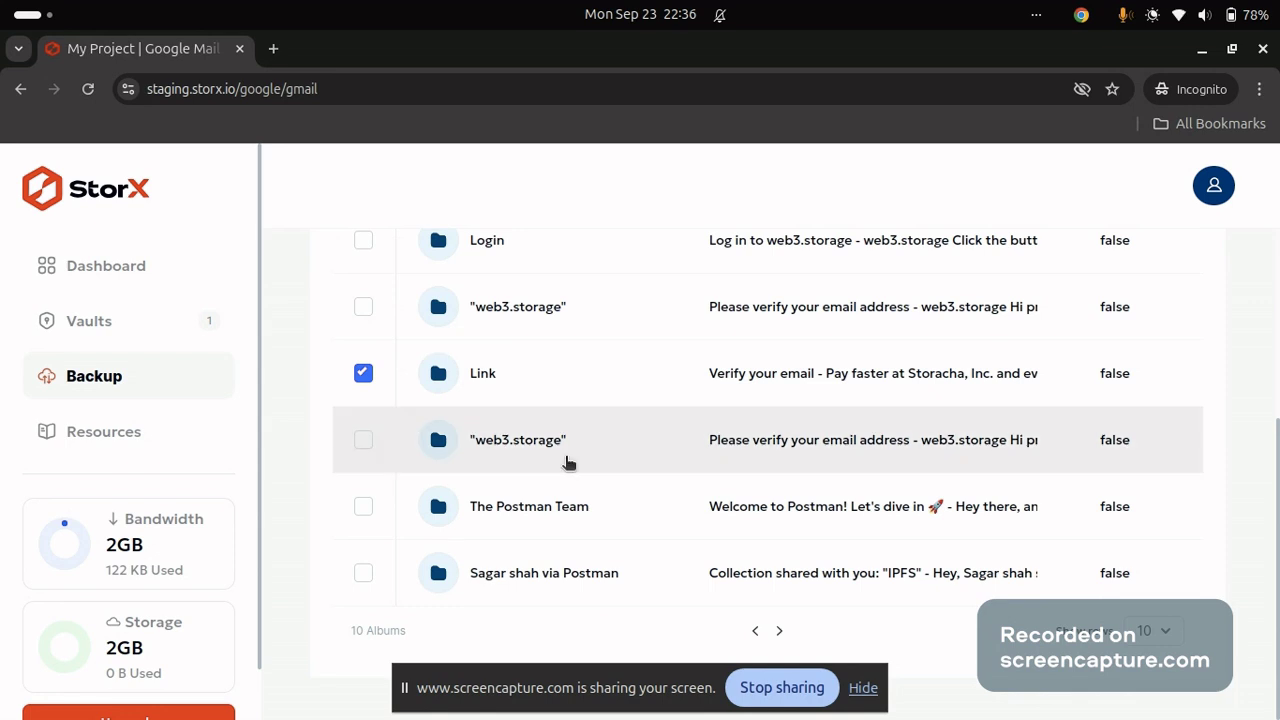
scroll(575, 370, up, 5)
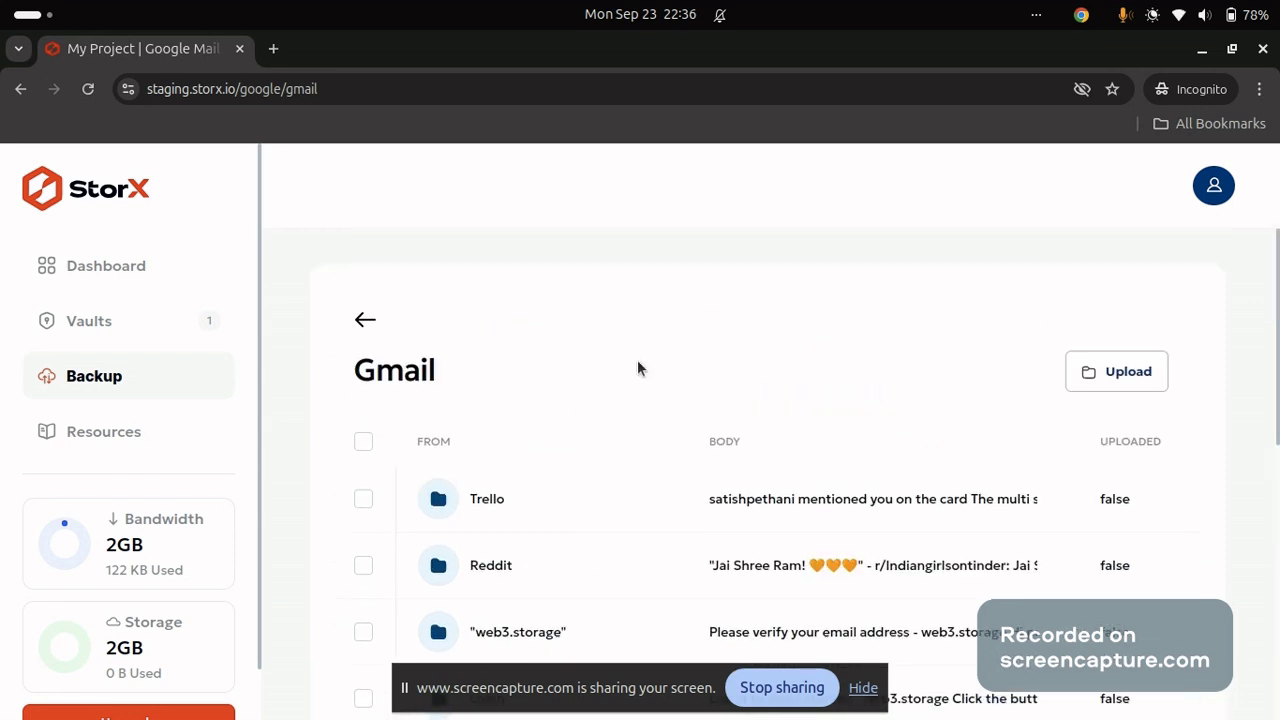
click(1142, 373)
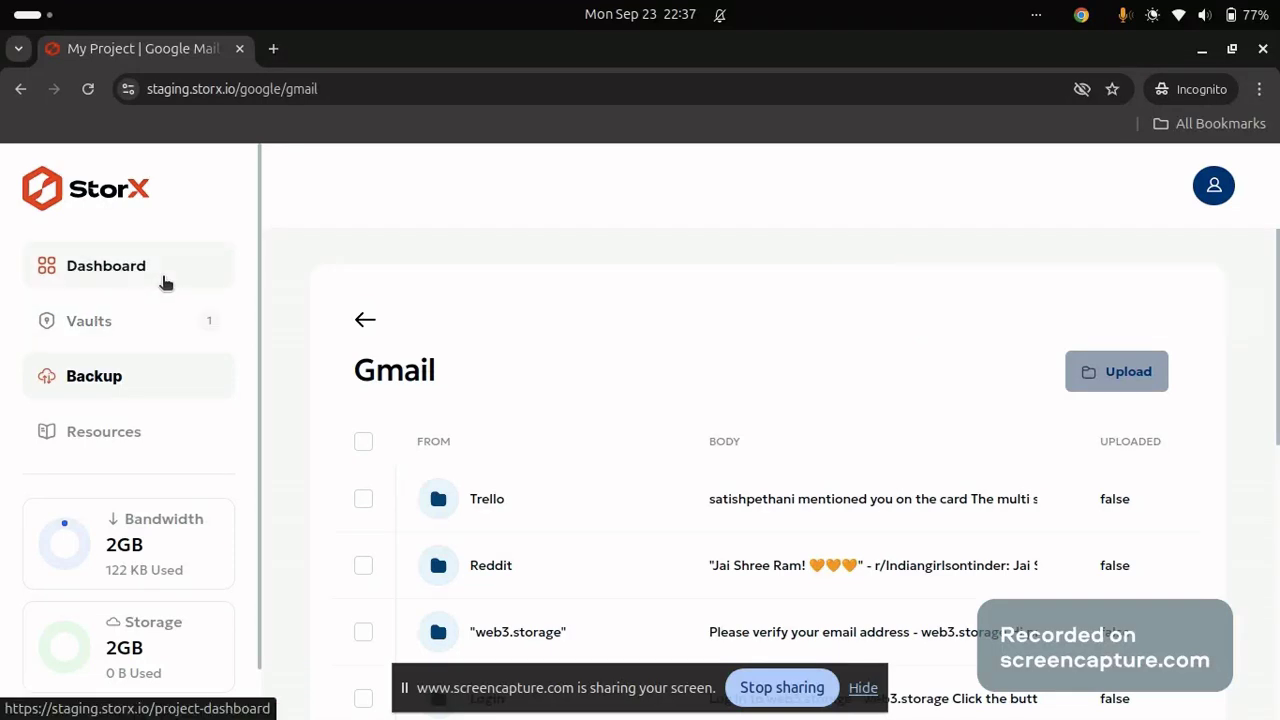
Open the gmail vault from the Dashboard and unlock it with the passphrase to see the Link email.
click(368, 322)
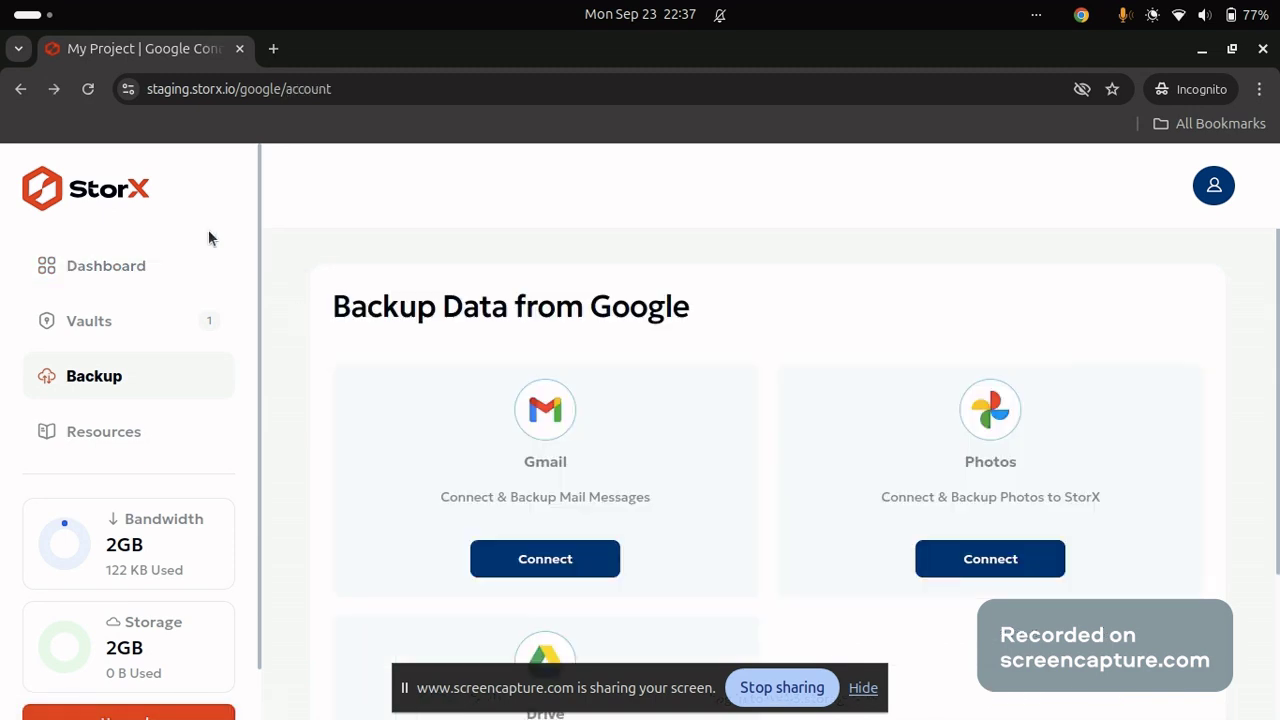
click(142, 267)
scroll(481, 412, down, 2)
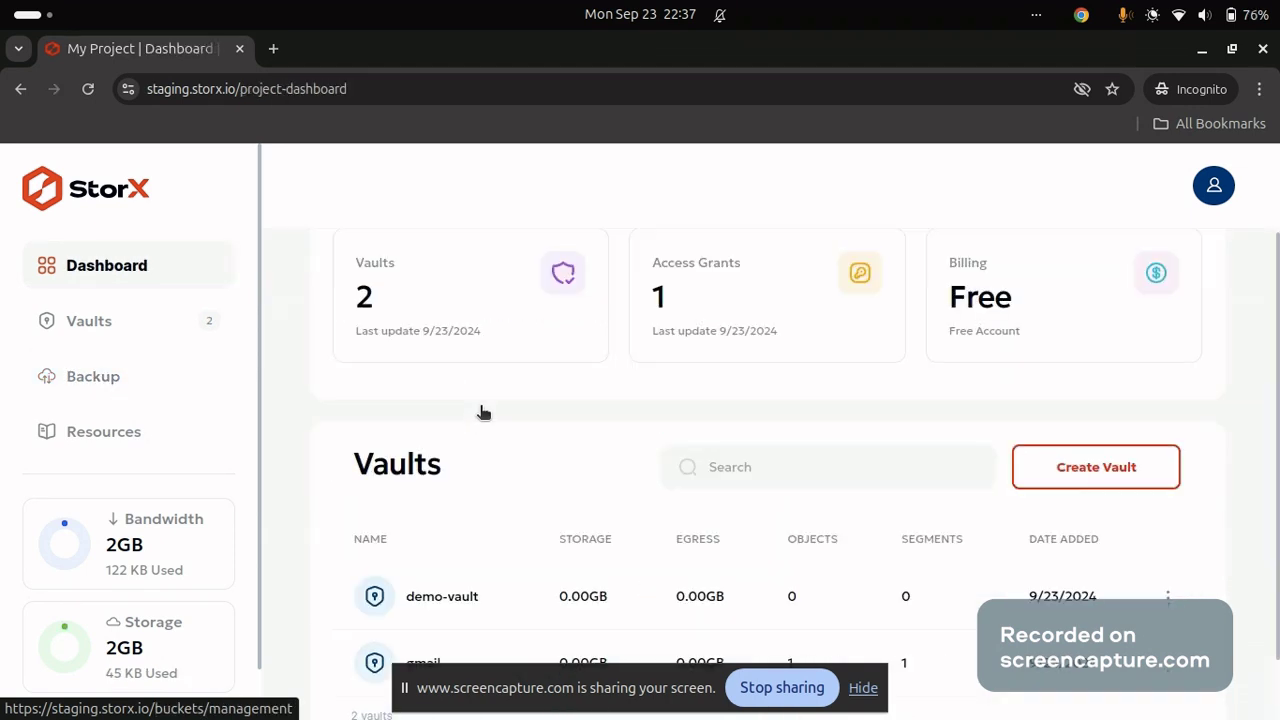
scroll(481, 412, down, 2)
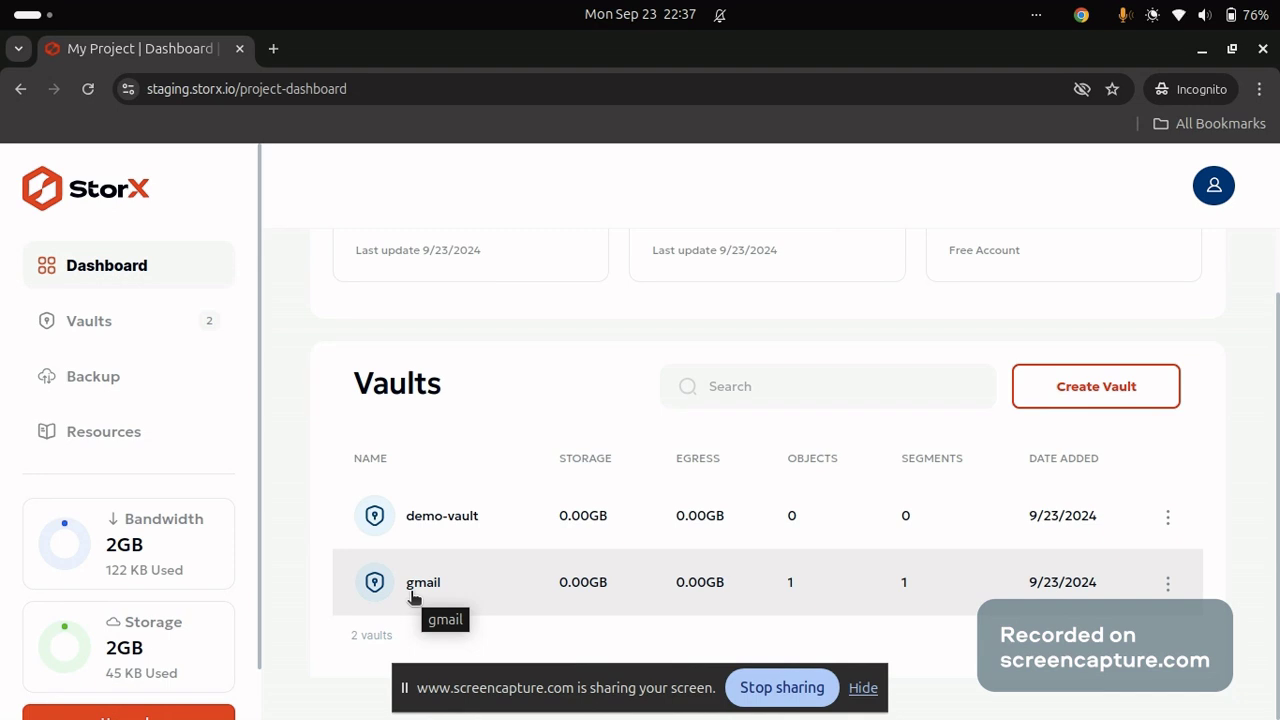
click(413, 594)
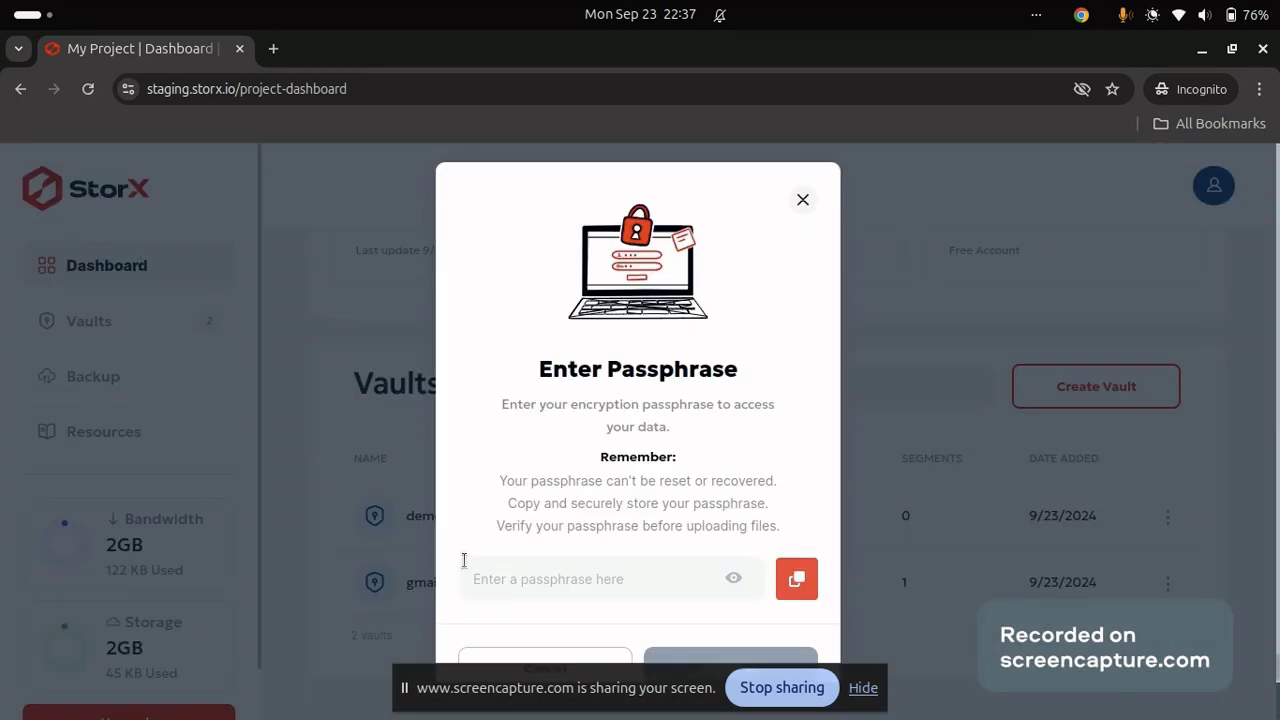
text(a)
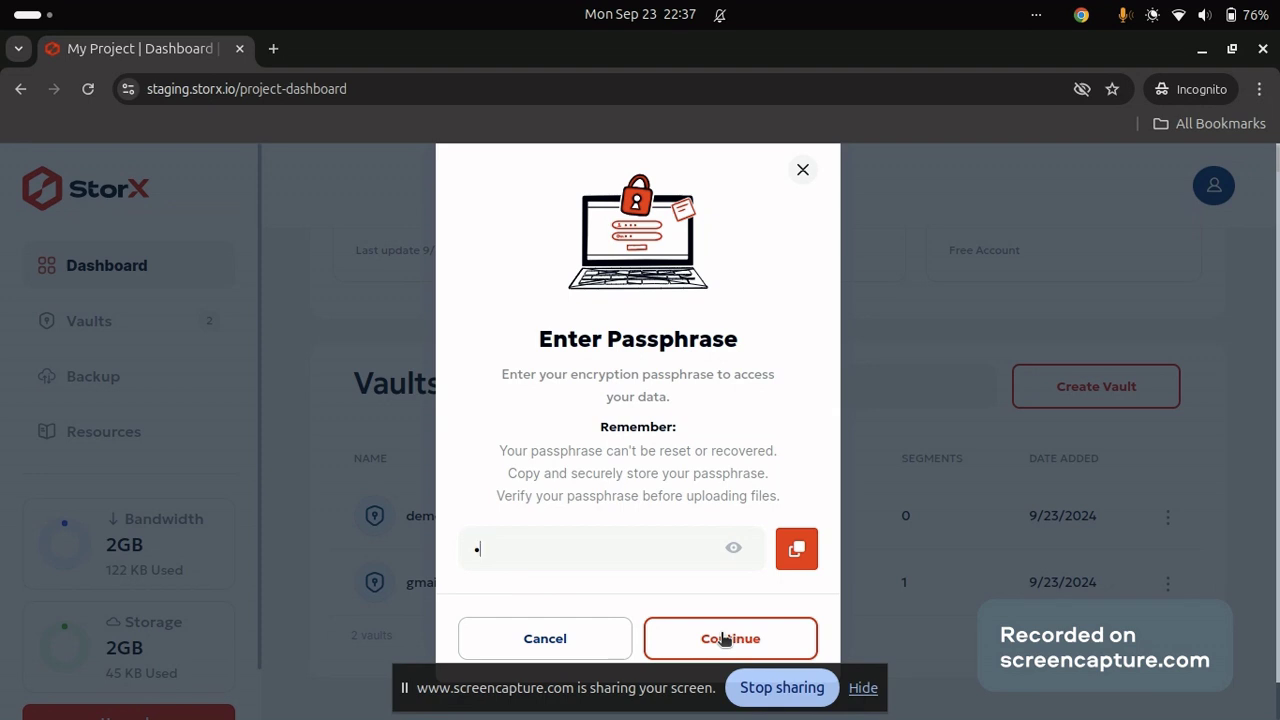
click(724, 639)
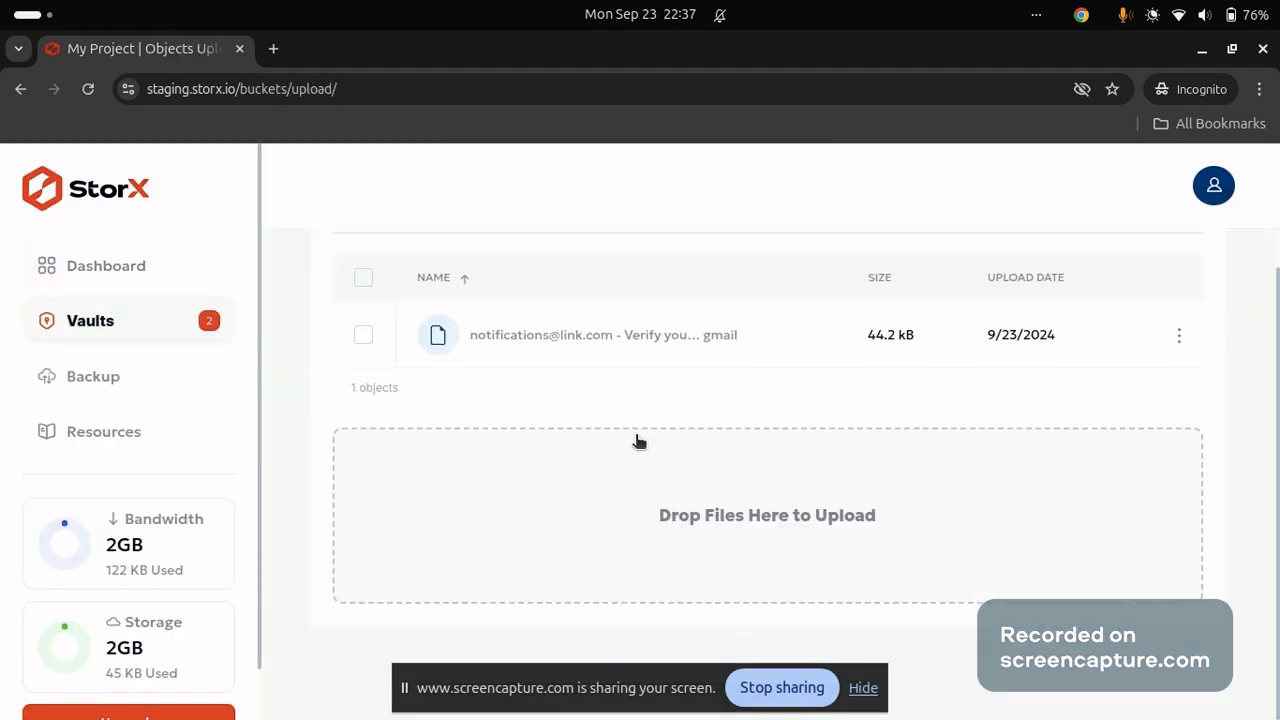
Check the email file's actions menu, then go back to the Vaults list via the breadcrumb.
scroll(638, 441, up, 3)
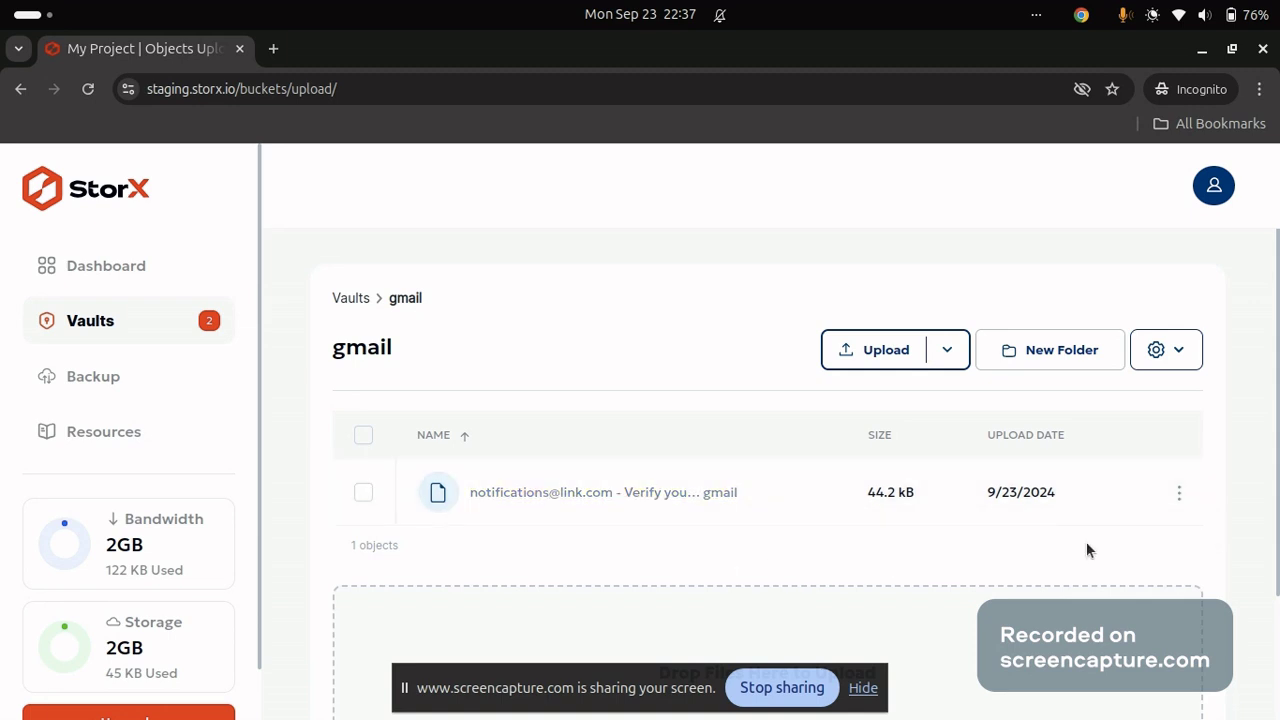
click(1182, 492)
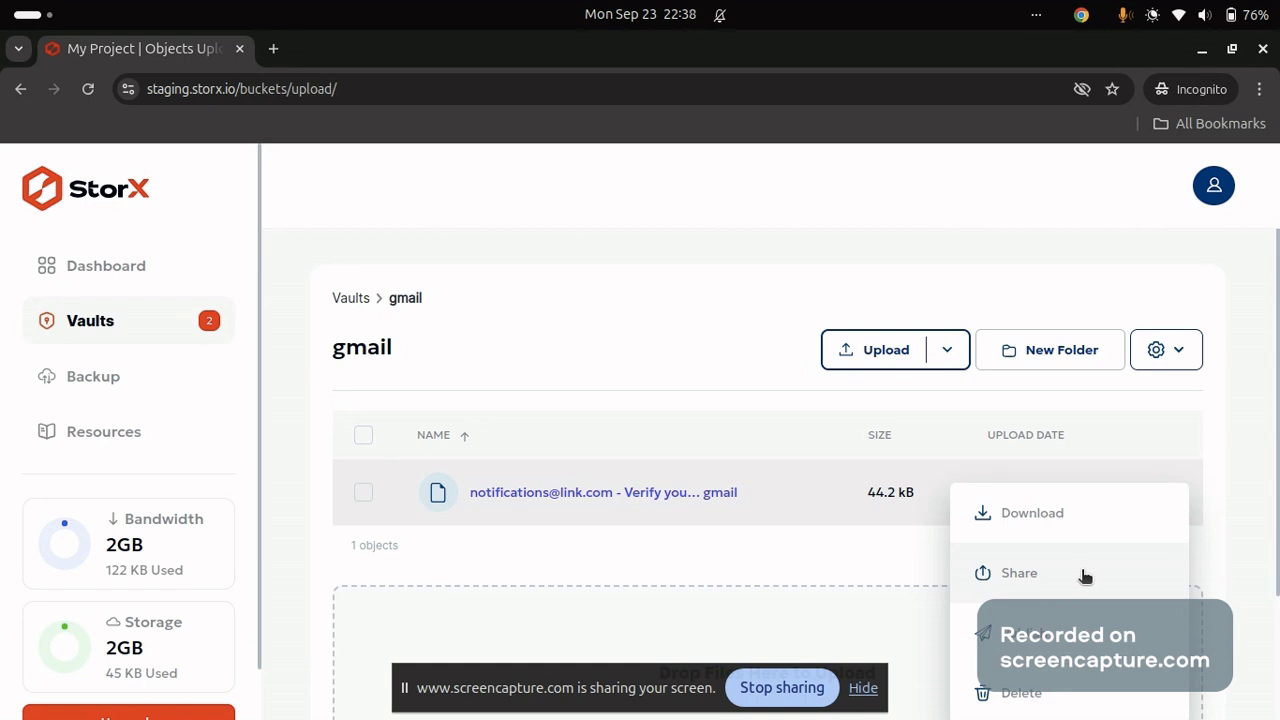
click(893, 553)
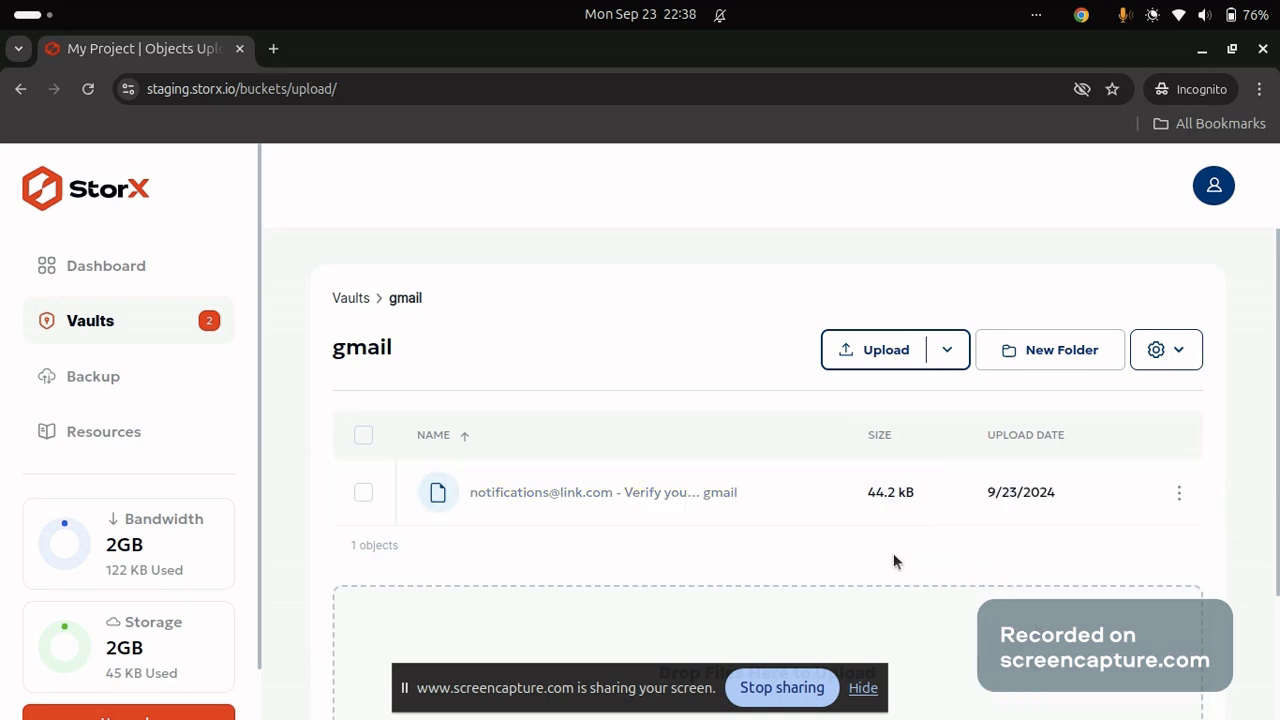
click(345, 300)
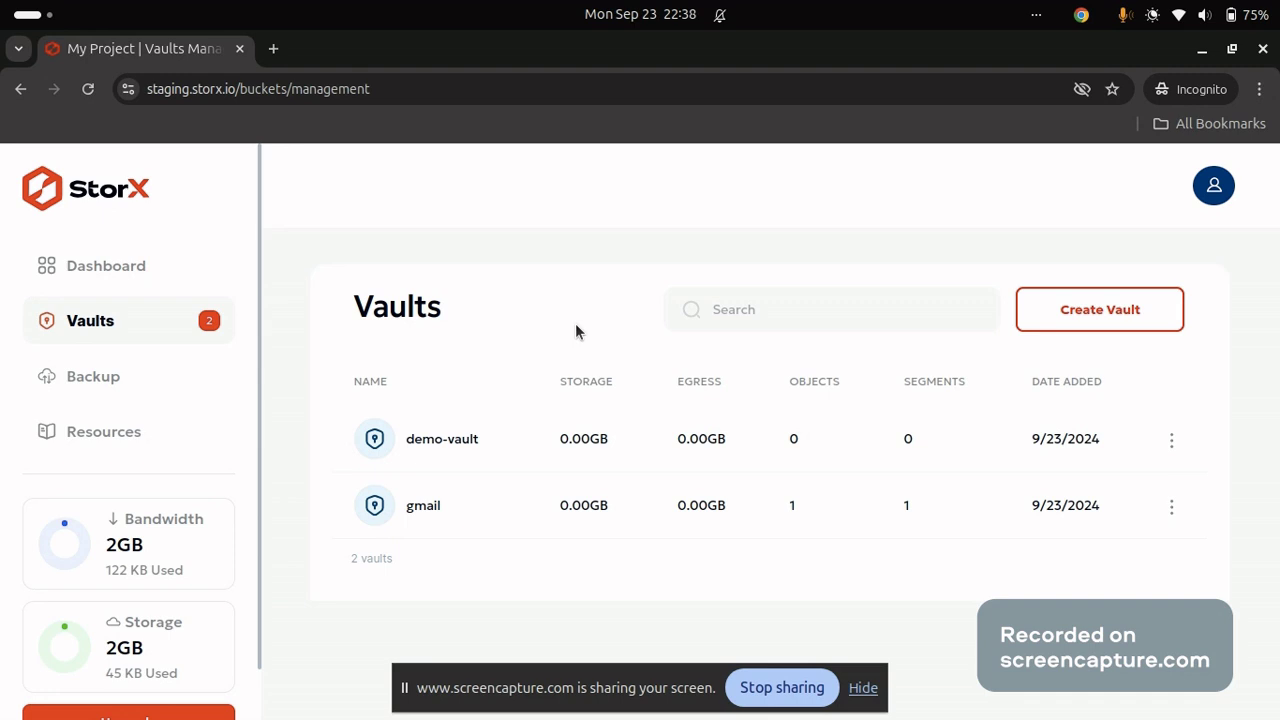
Connect Google Photos from the Backup page and open the Wallpapers album's photo list.
click(157, 377)
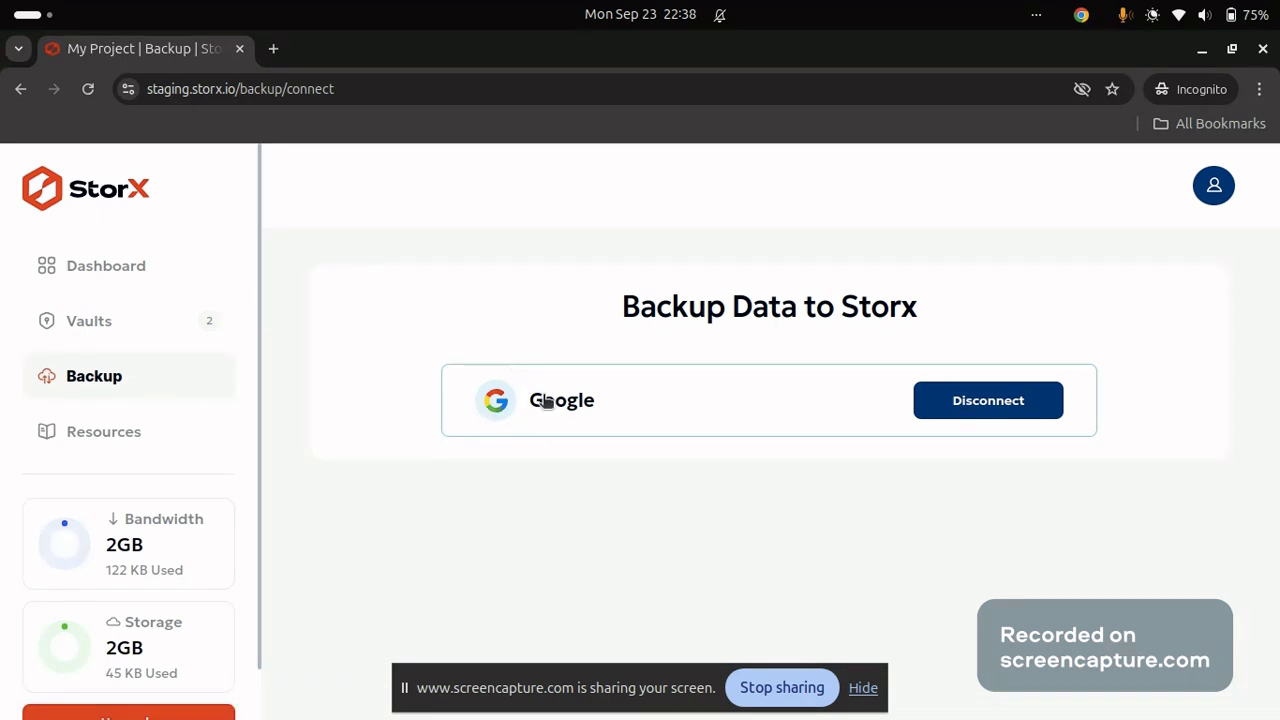
click(610, 422)
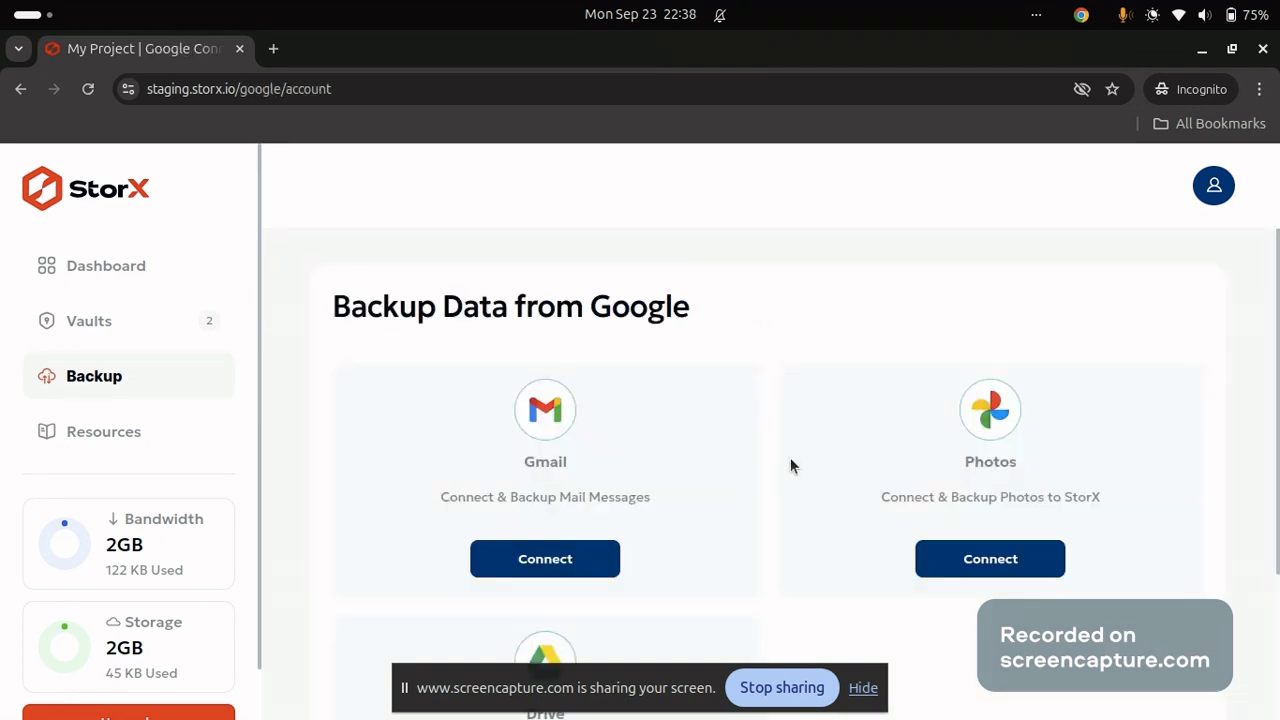
scroll(790, 466, down, 2)
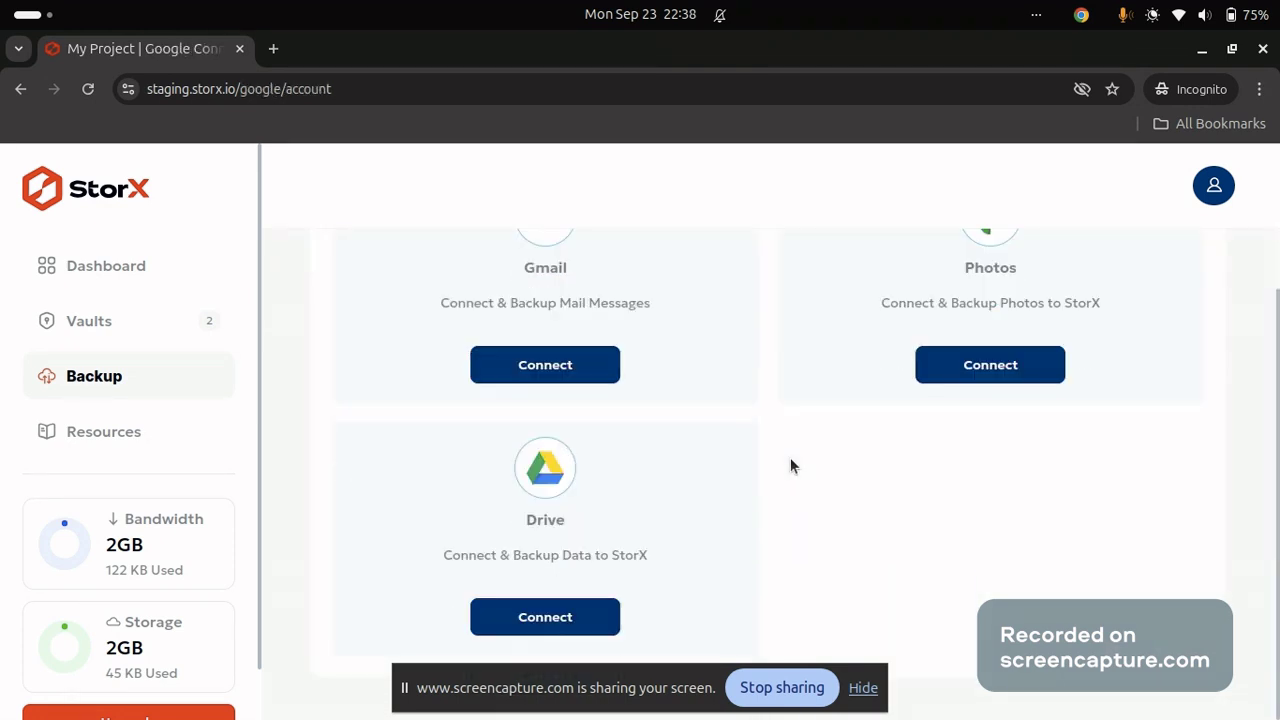
click(967, 373)
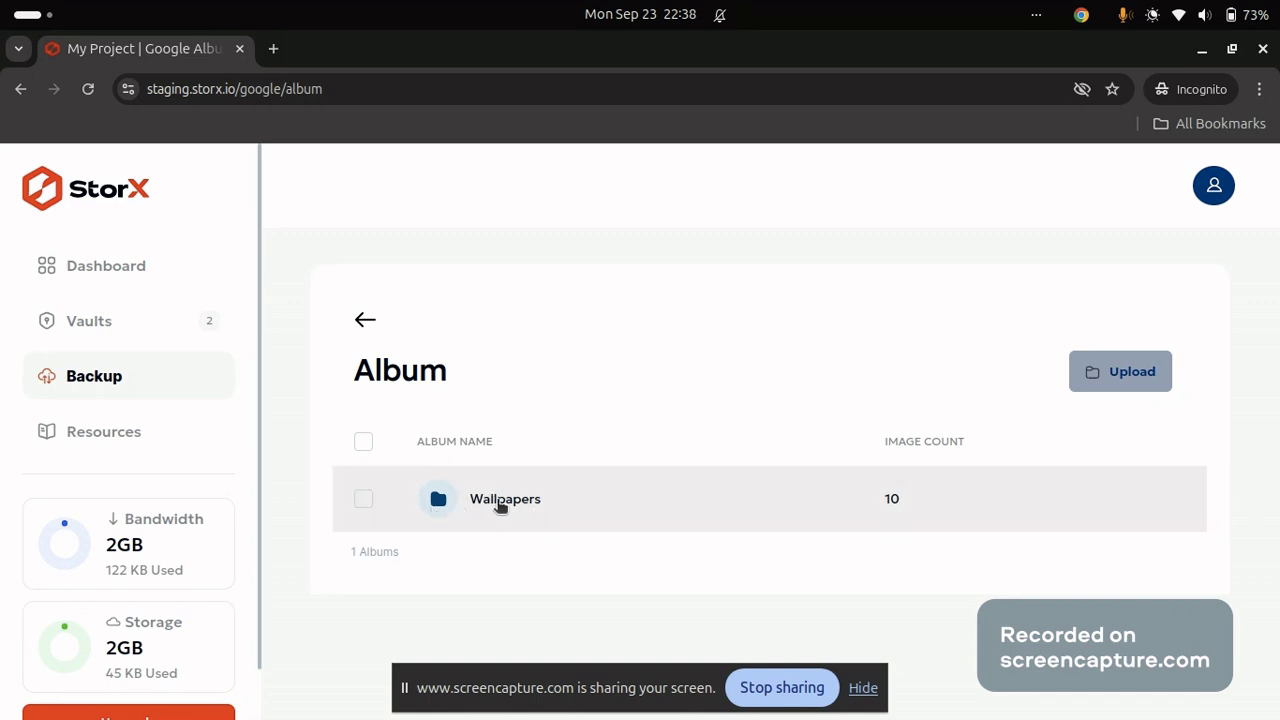
click(498, 505)
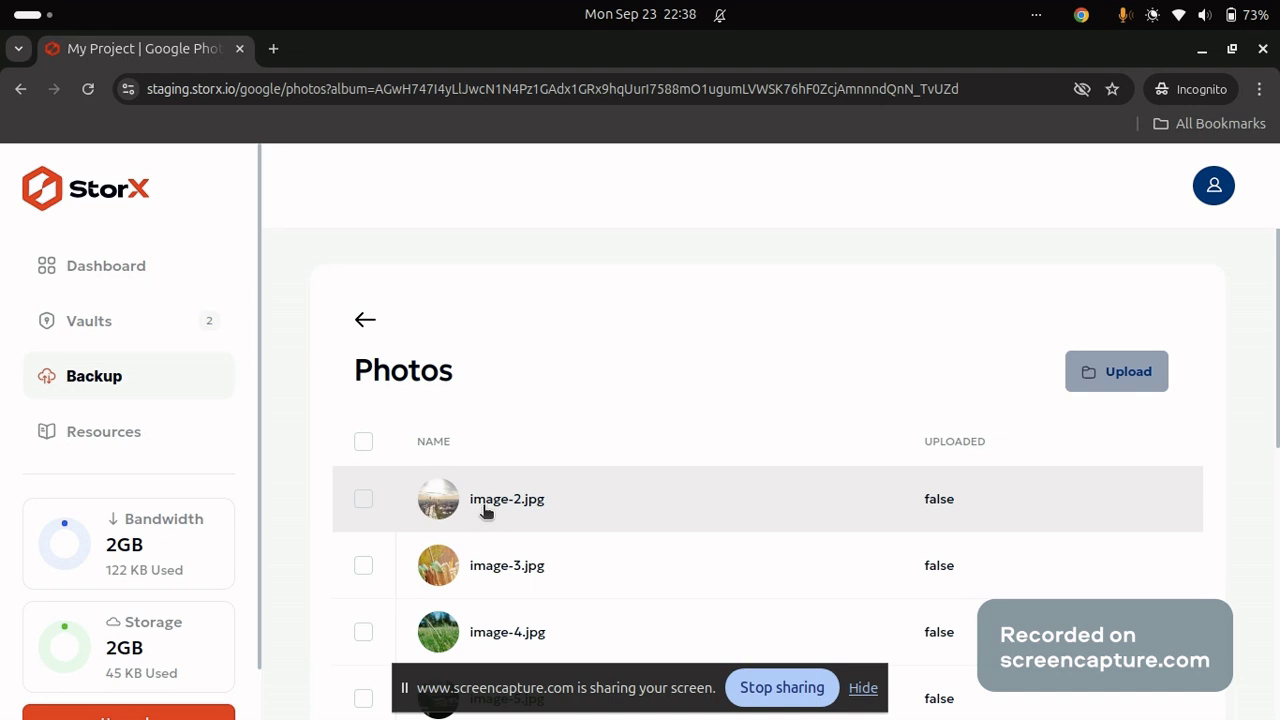
Upload image-2.jpg from the Wallpapers album to StorX and return to the Album list.
click(364, 499)
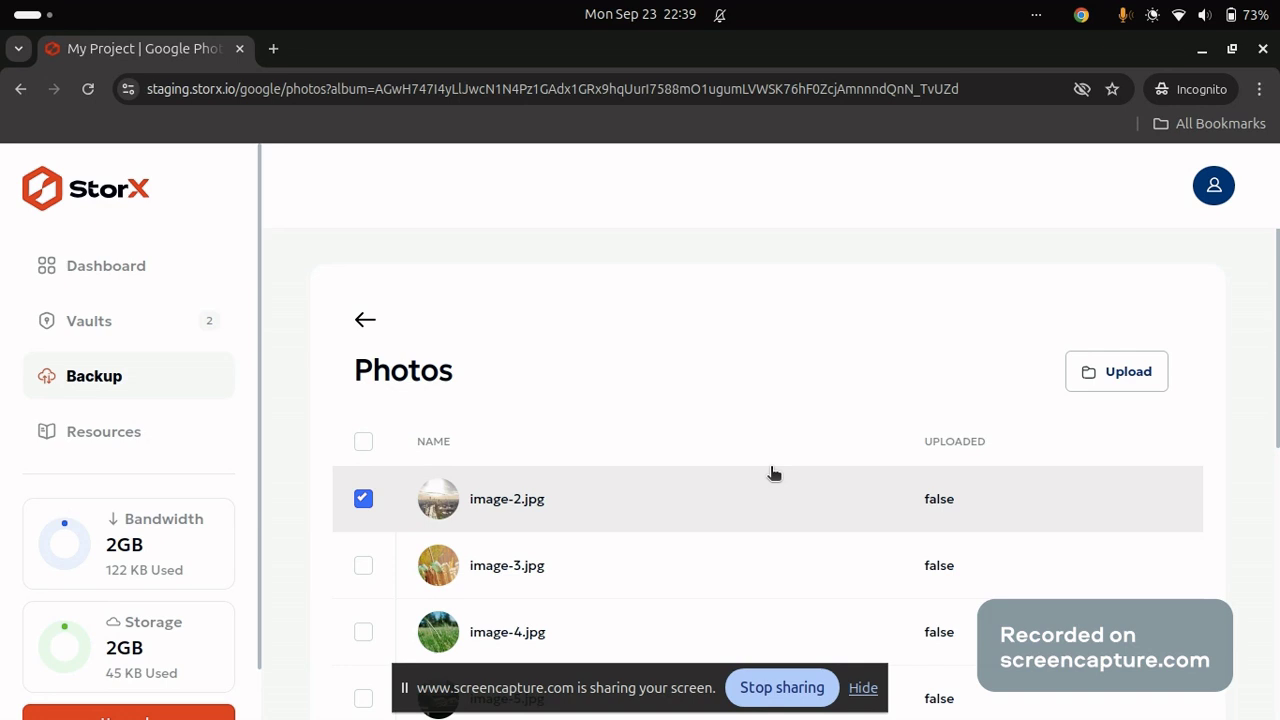
click(1087, 377)
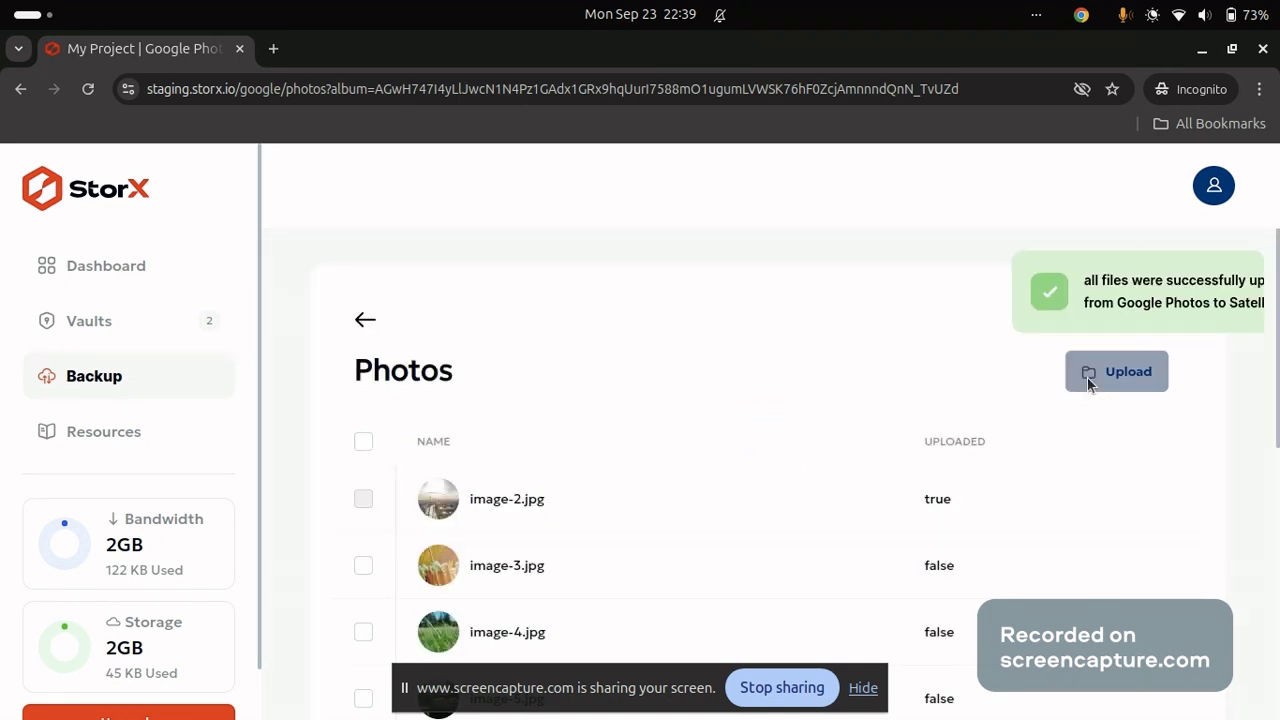
click(369, 320)
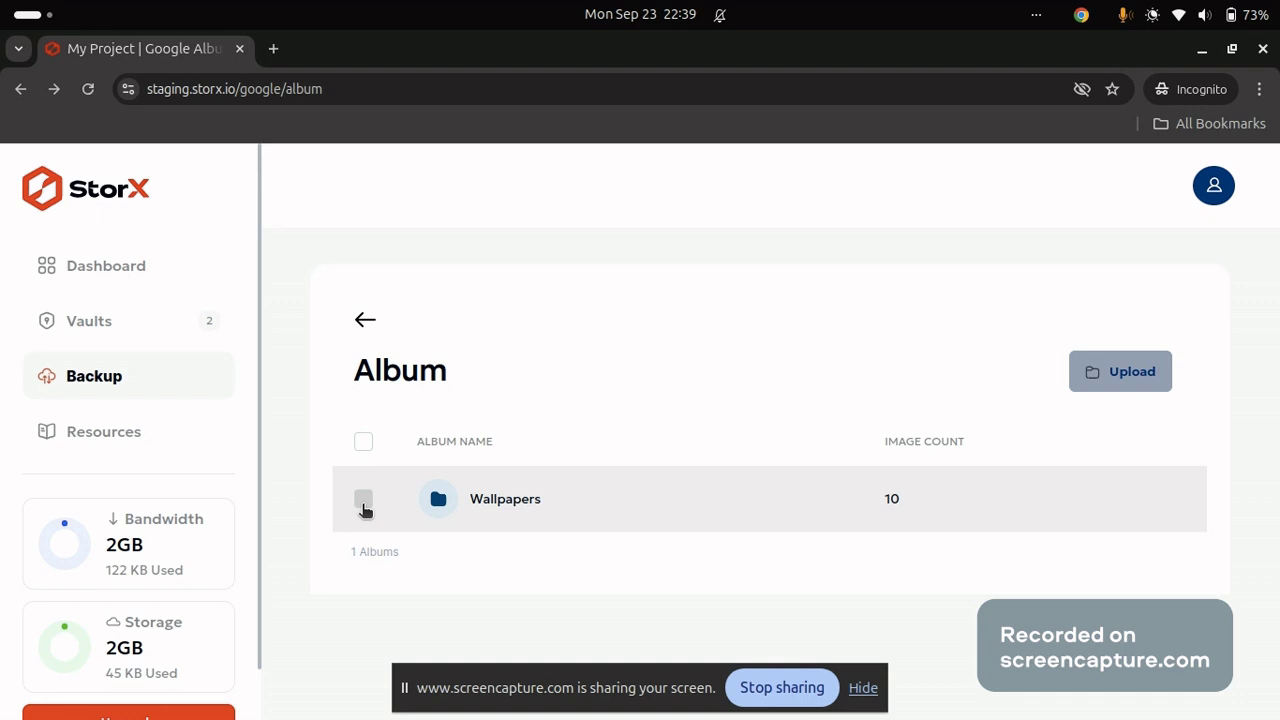
click(438, 505)
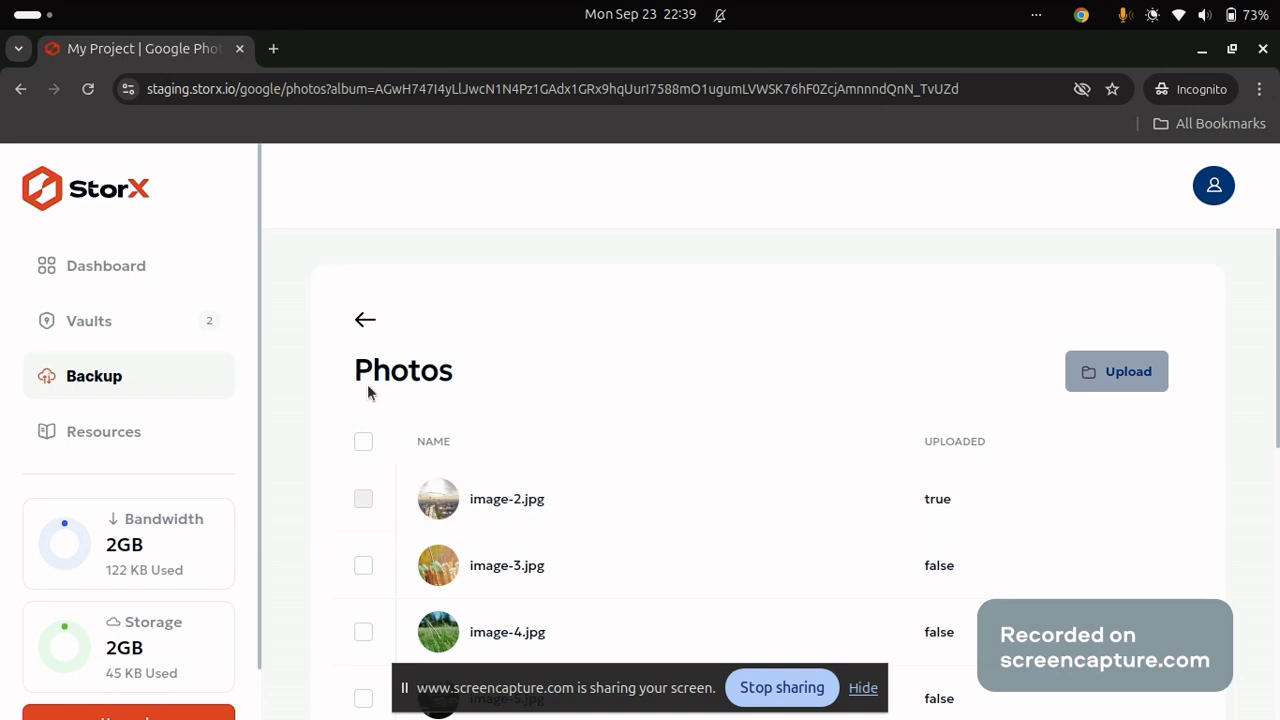
click(365, 323)
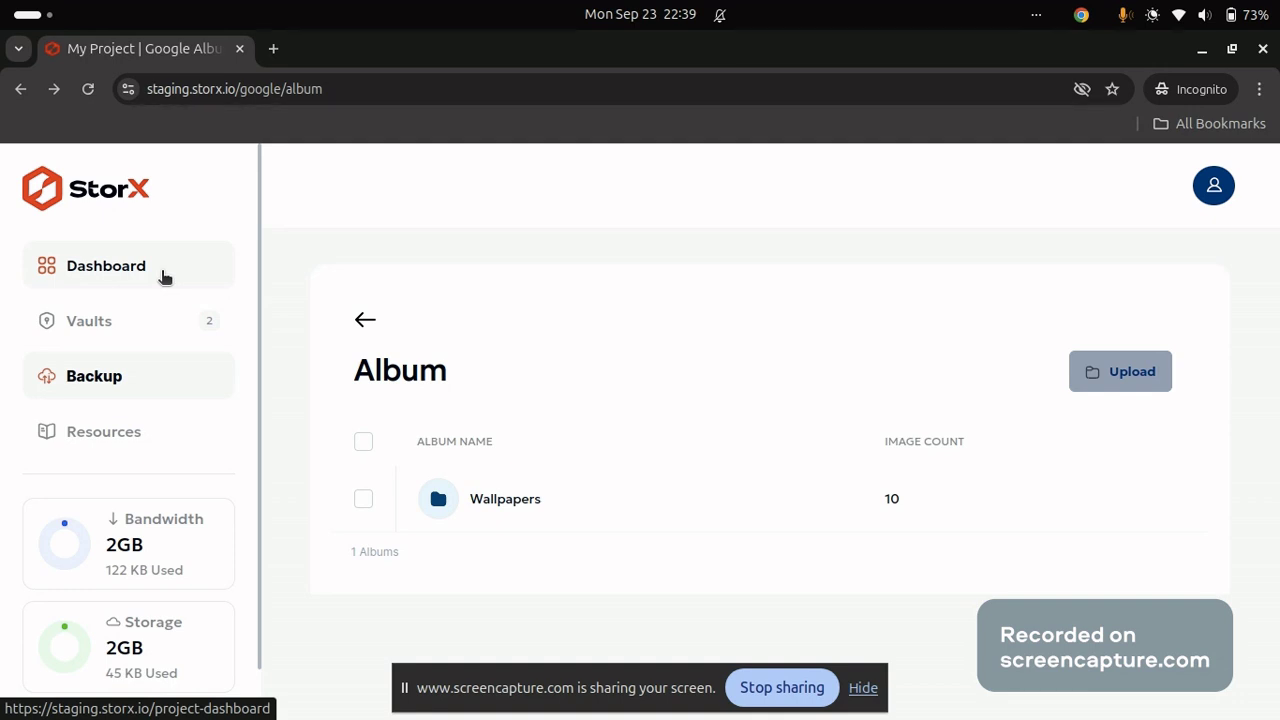
Open the google-photos vault from Dashboard > Vaults and unlock it with the vault passphrase.
click(165, 277)
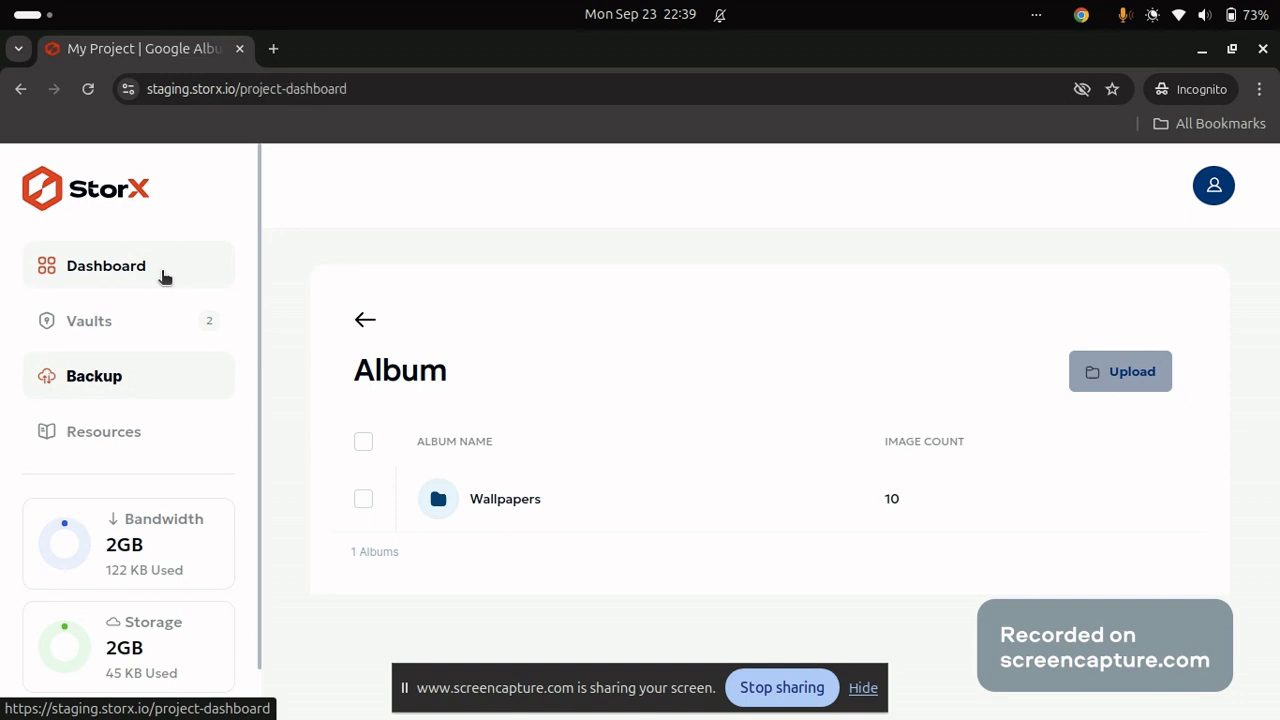
scroll(528, 460, down, 5)
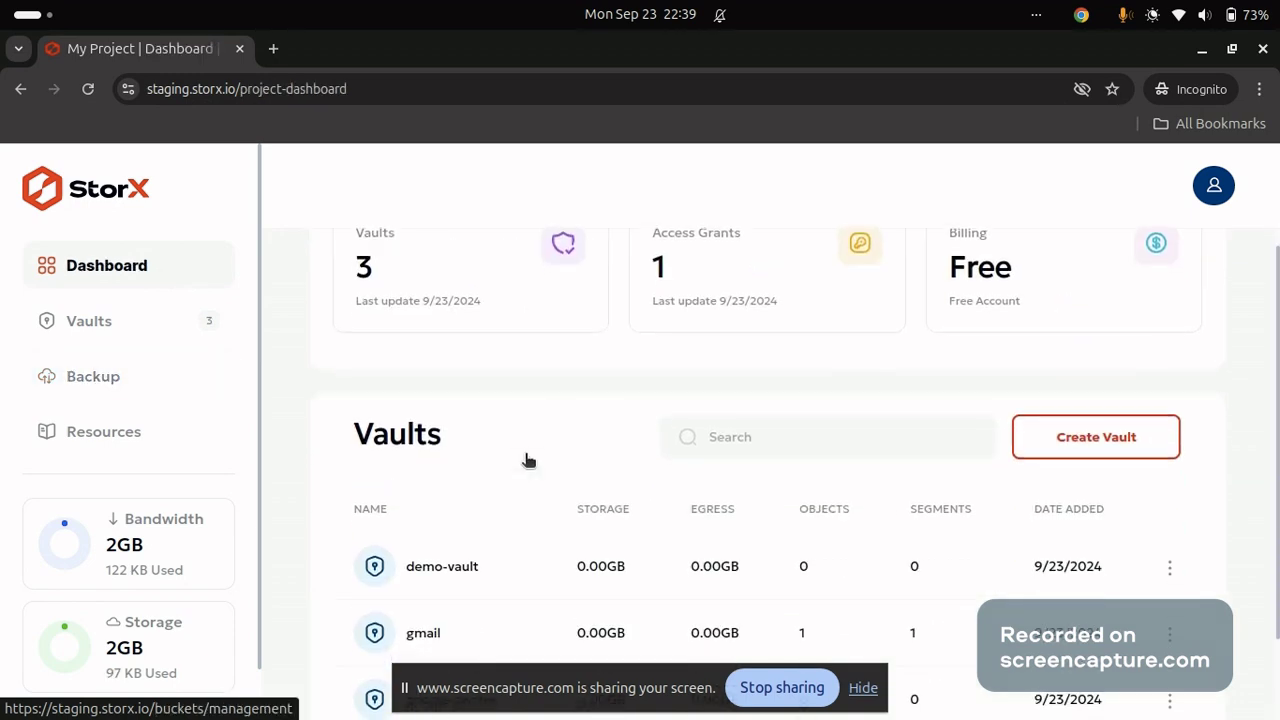
click(123, 328)
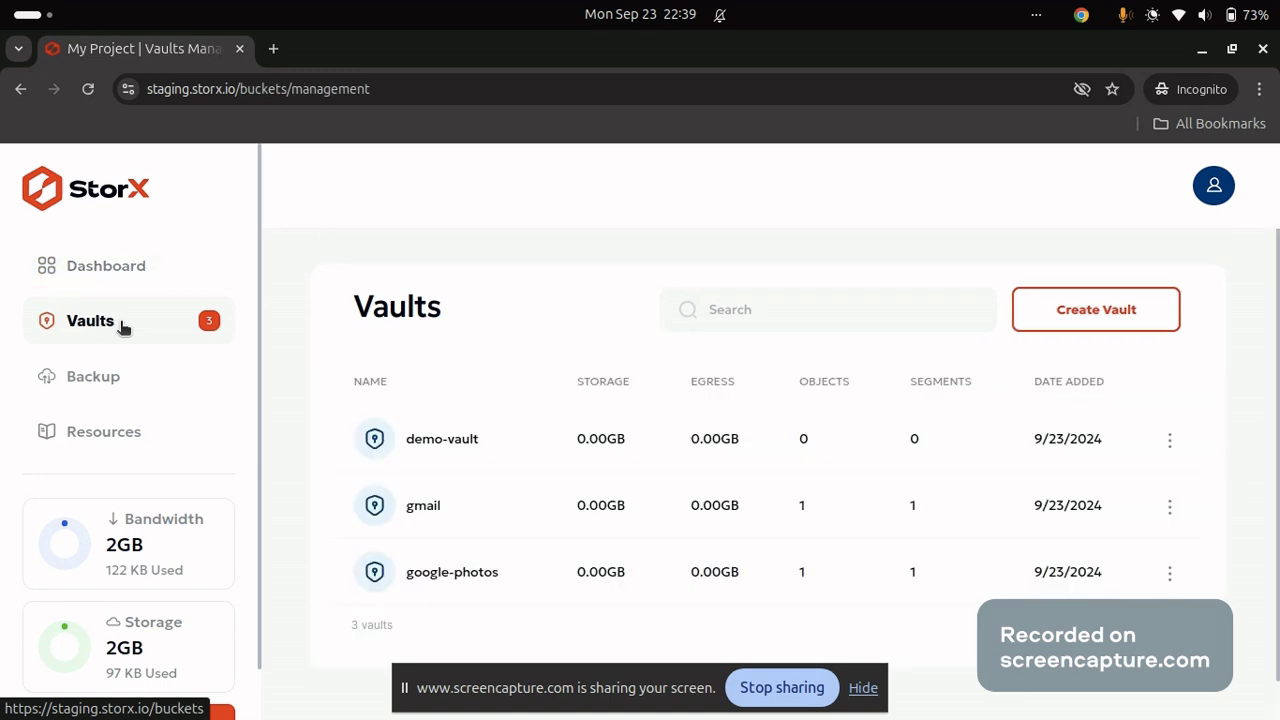
click(462, 578)
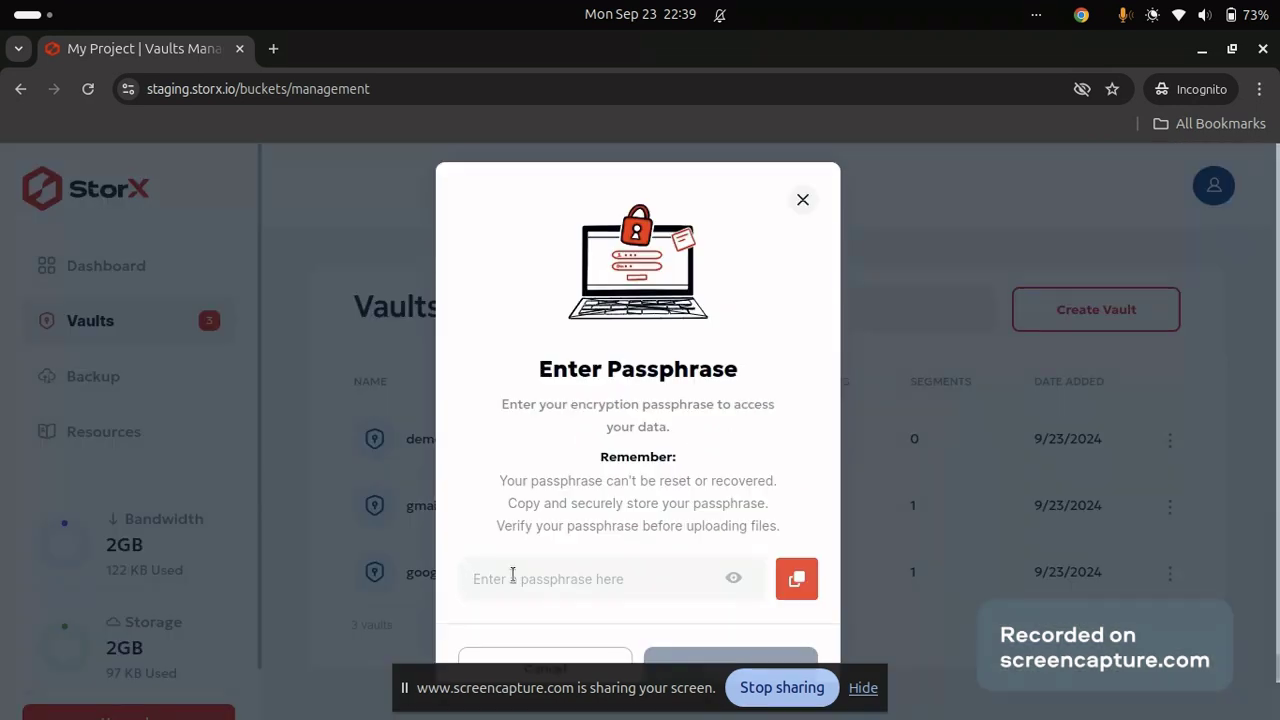
click(513, 575)
text(a)
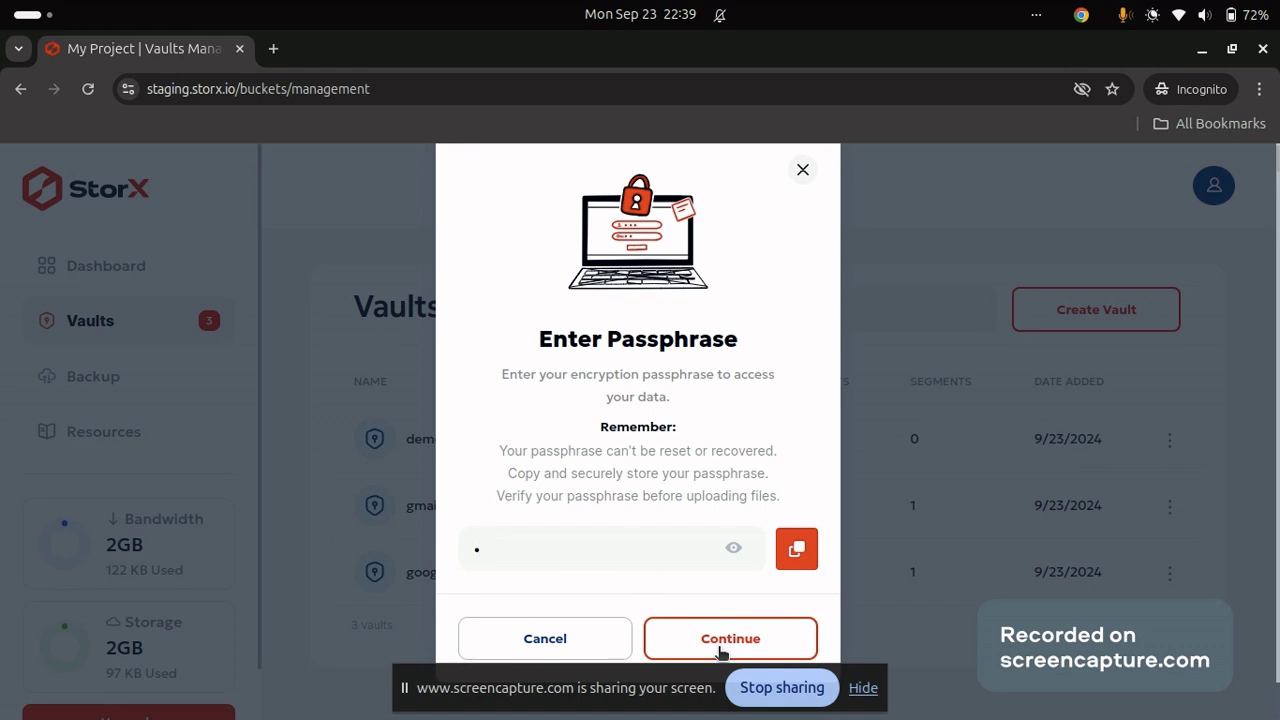
click(720, 650)
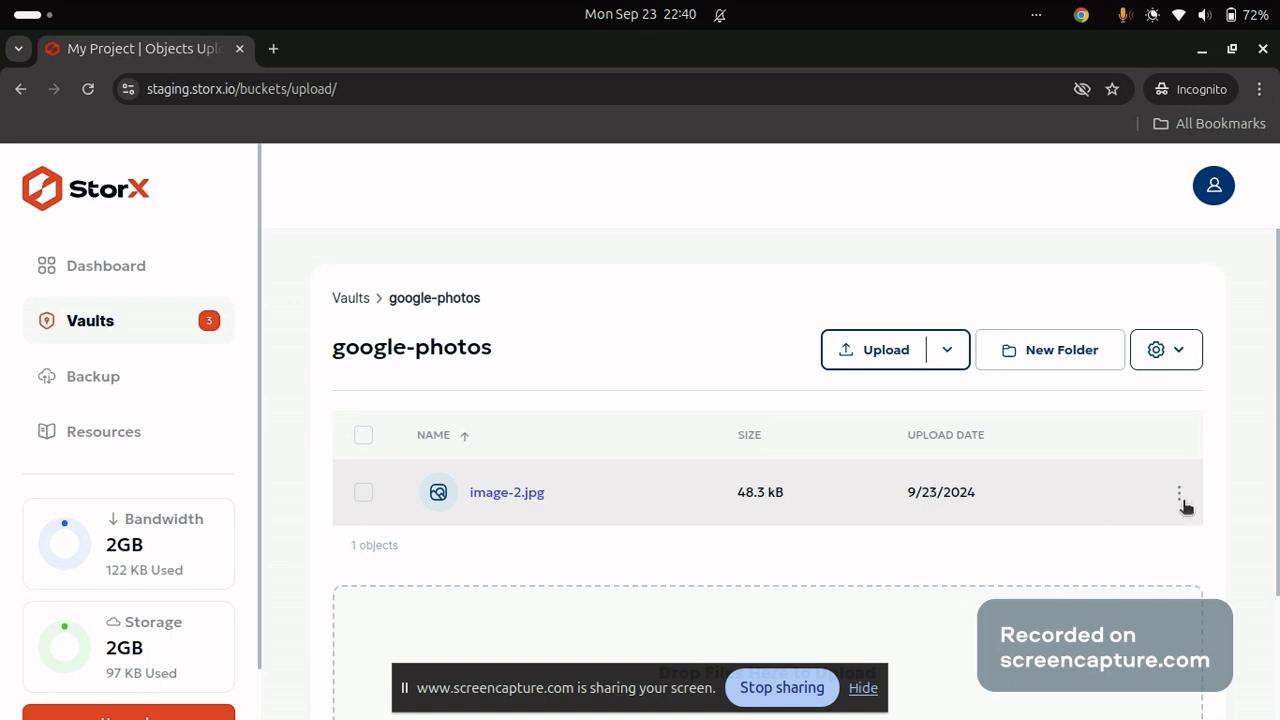
Dismiss image-2.jpg's actions menu and go back to the Vaults list via the breadcrumb.
click(1179, 497)
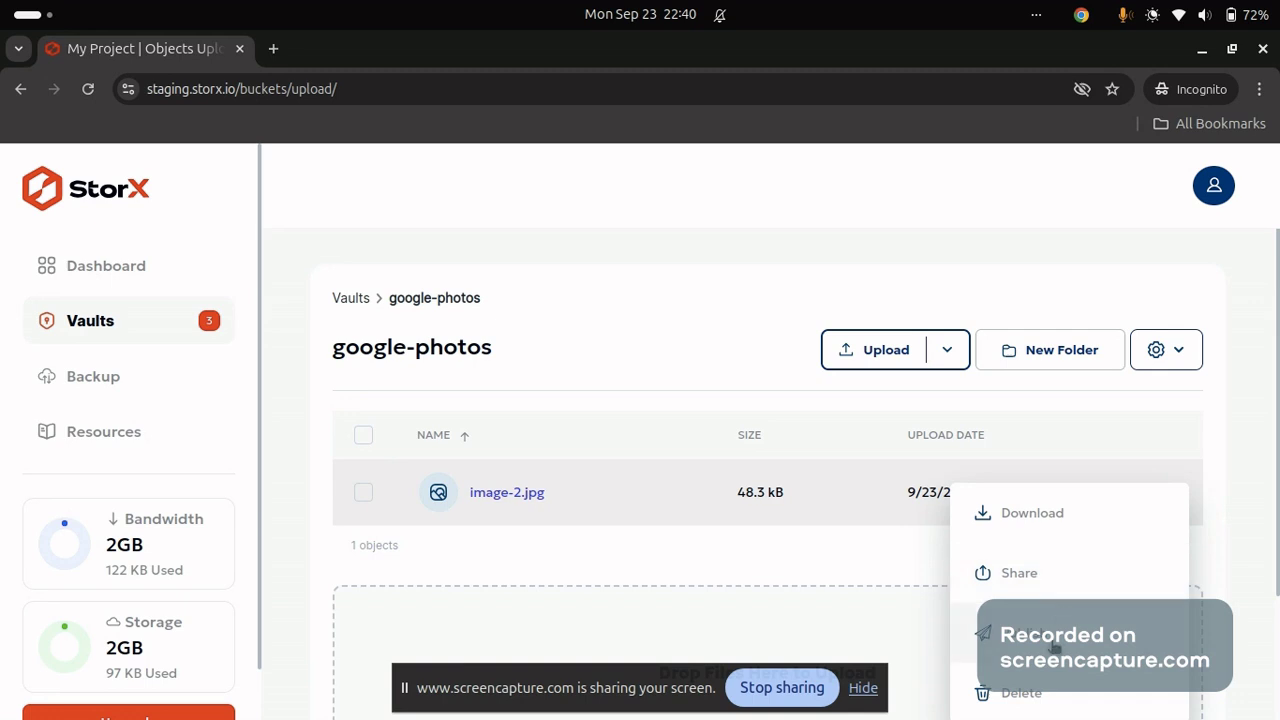
scroll(1055, 648, down, 2)
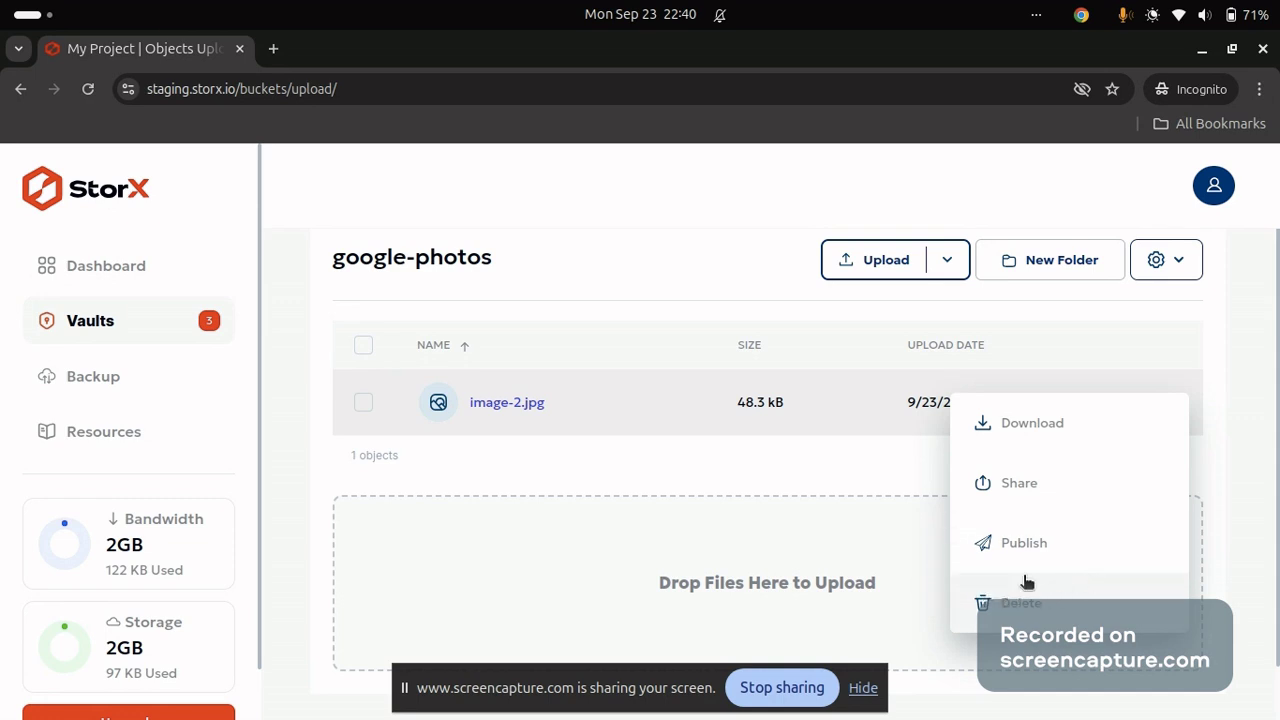
click(892, 468)
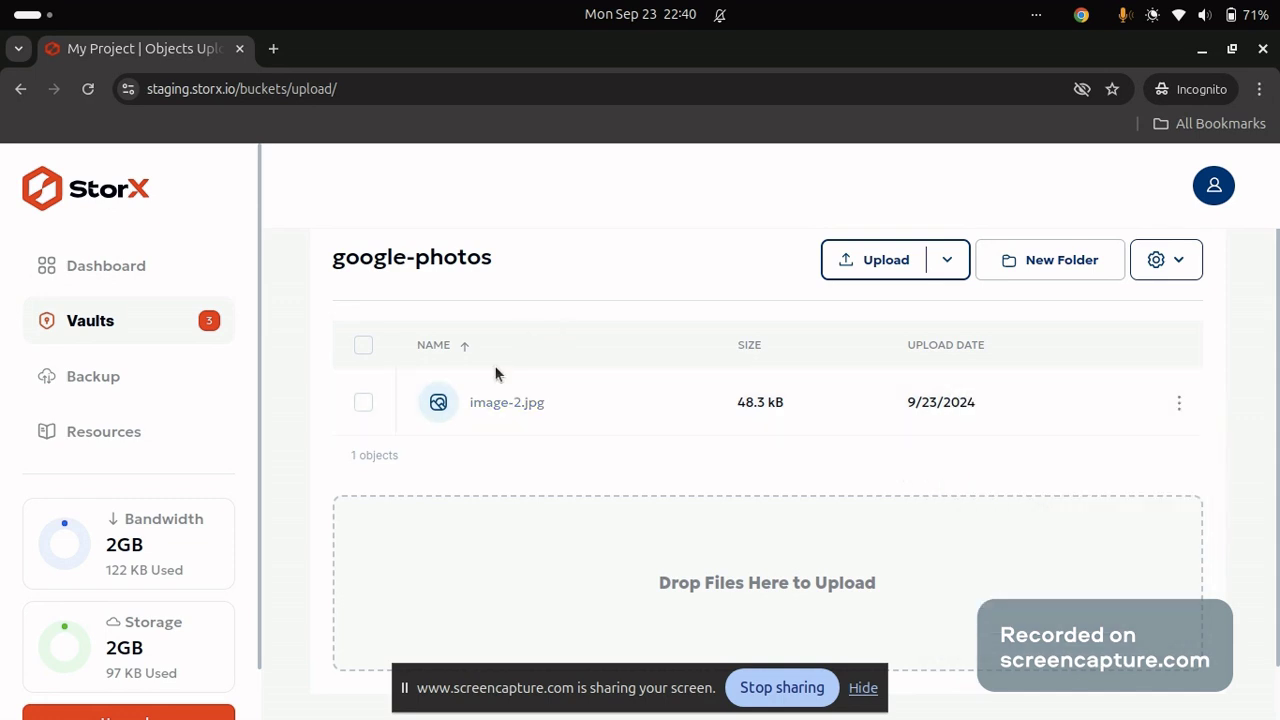
scroll(494, 368, up, 1)
click(352, 290)
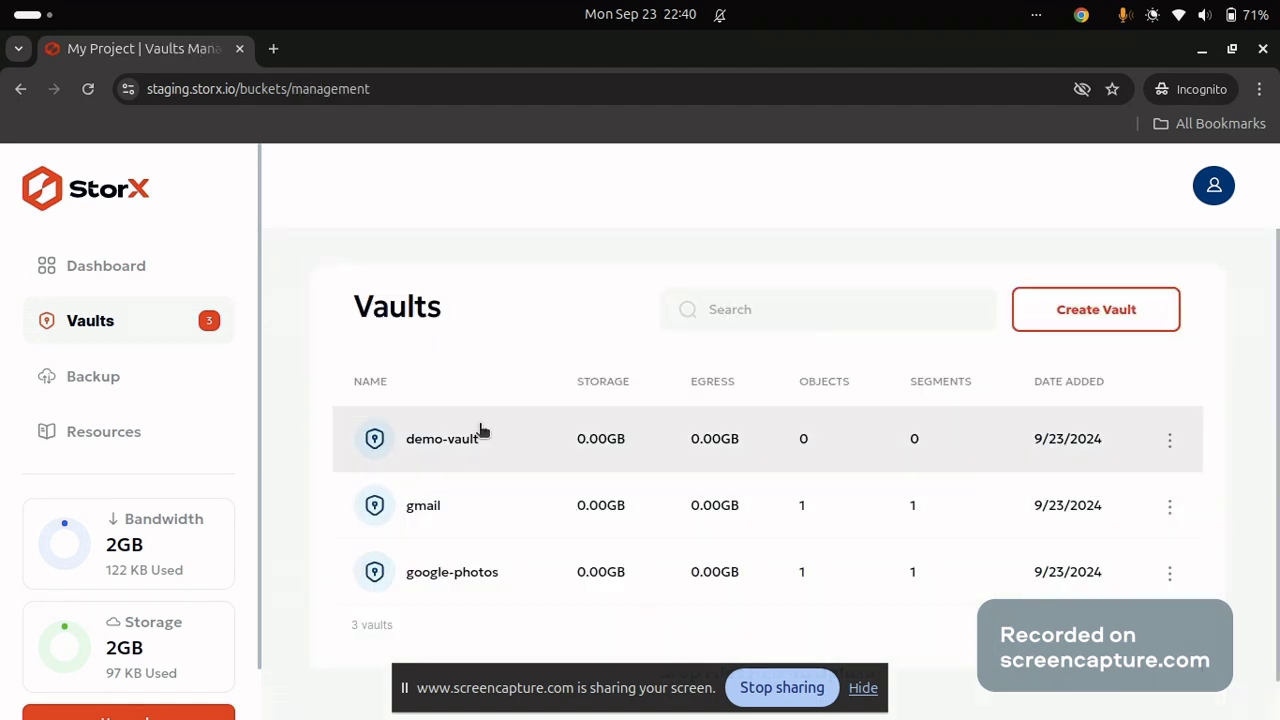
Connect Google Drive backup and open the Dummy video for testing folder.
click(172, 397)
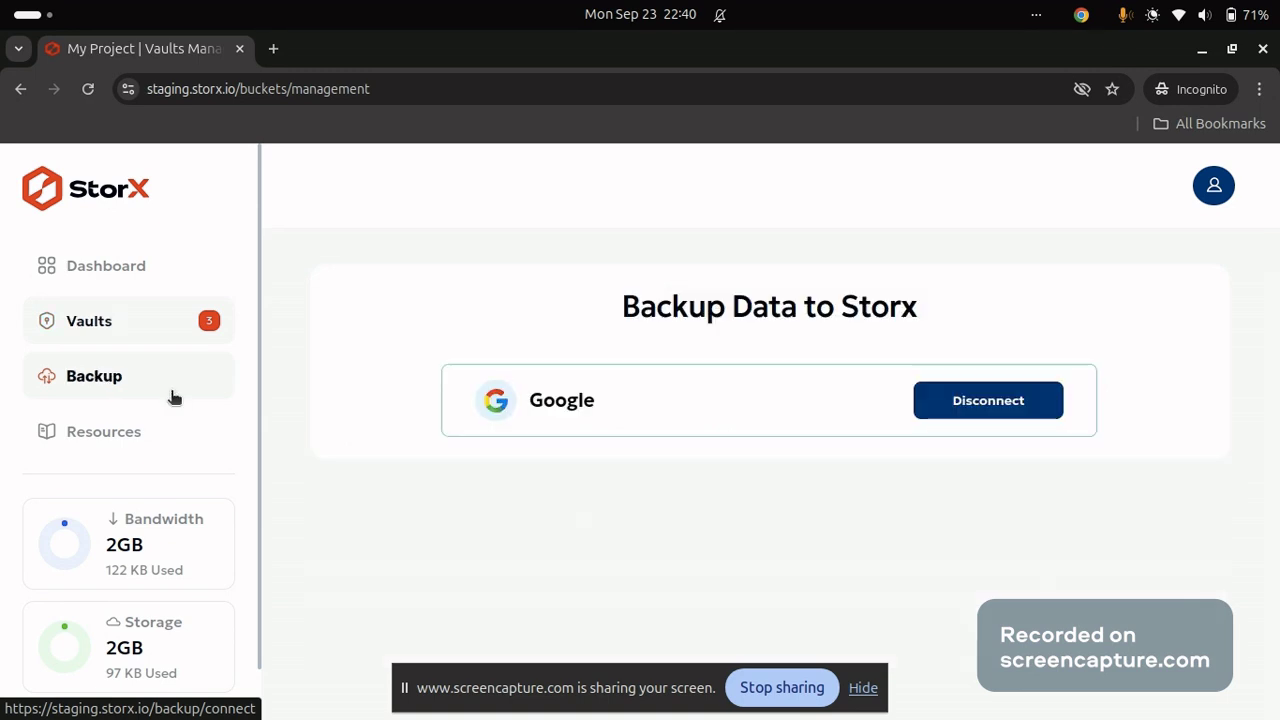
click(768, 405)
scroll(677, 549, down, 2)
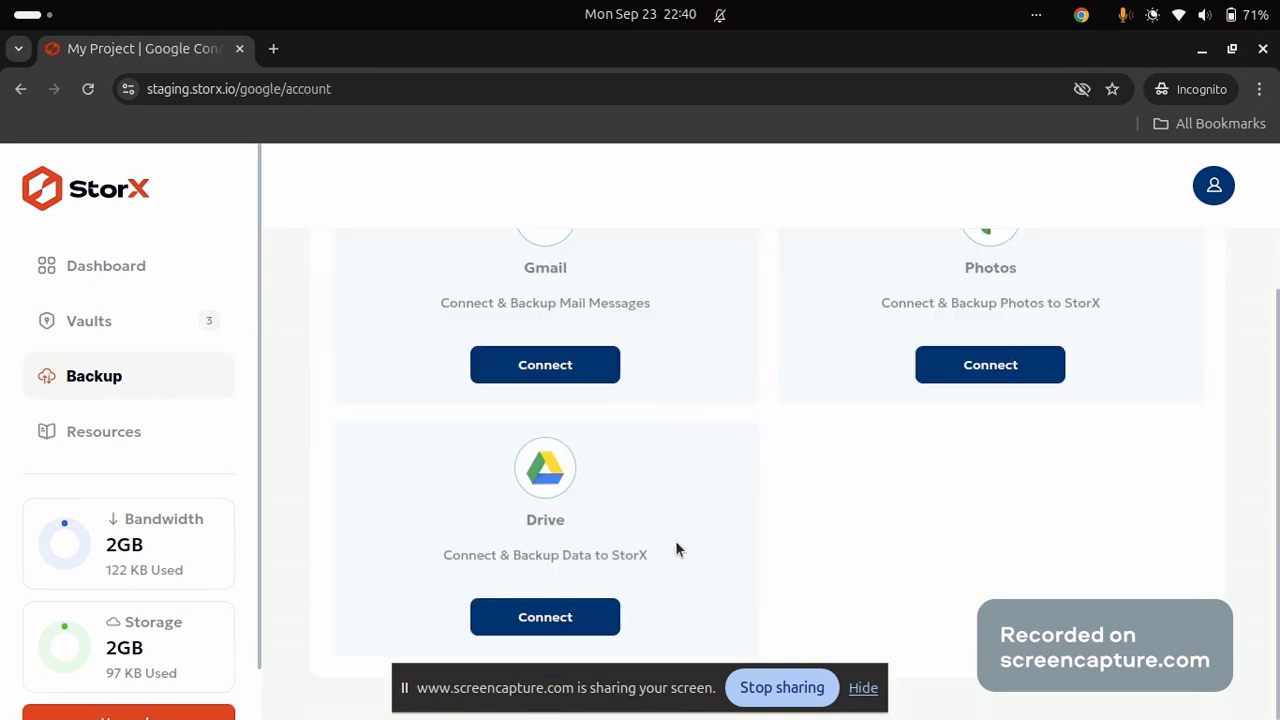
click(547, 617)
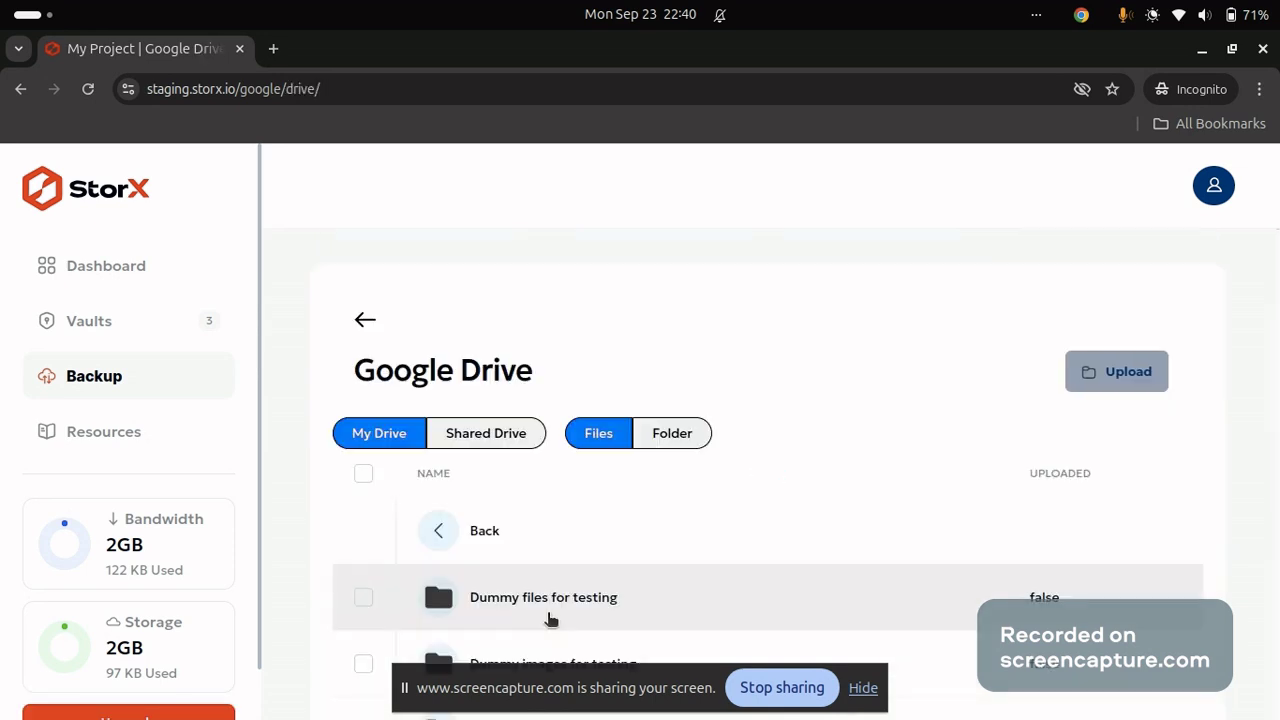
scroll(549, 617, down, 2)
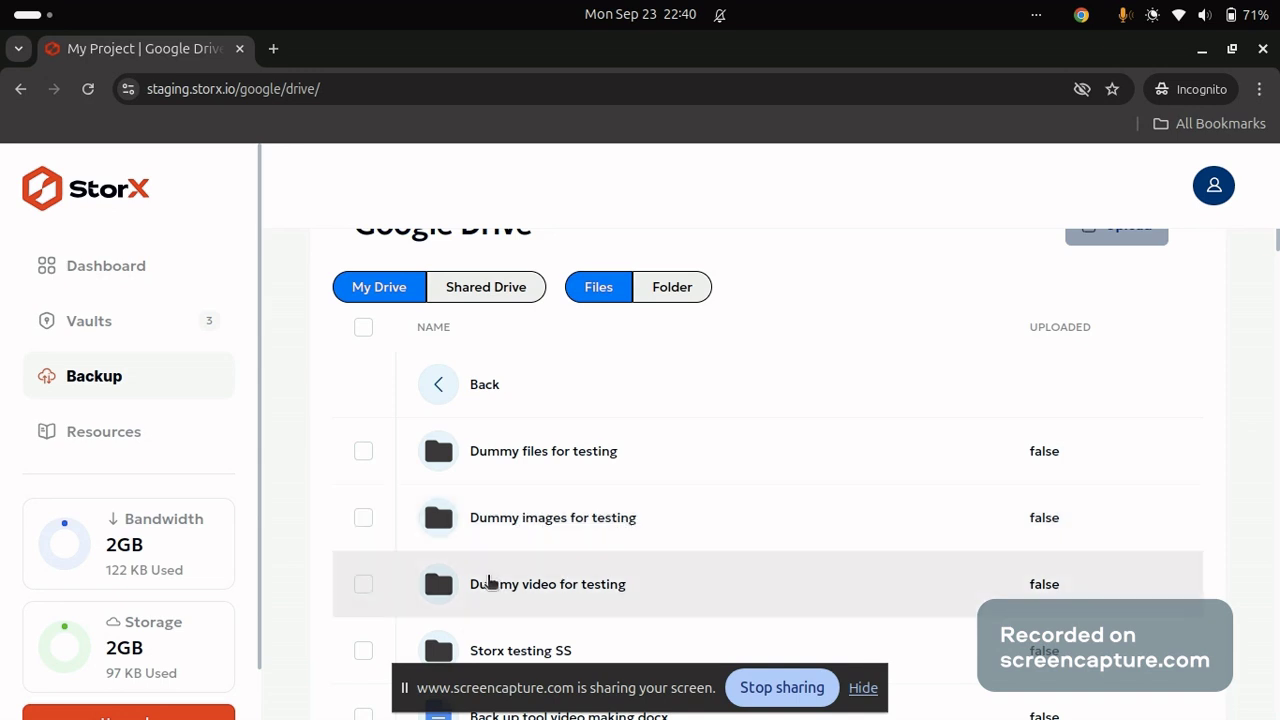
click(489, 583)
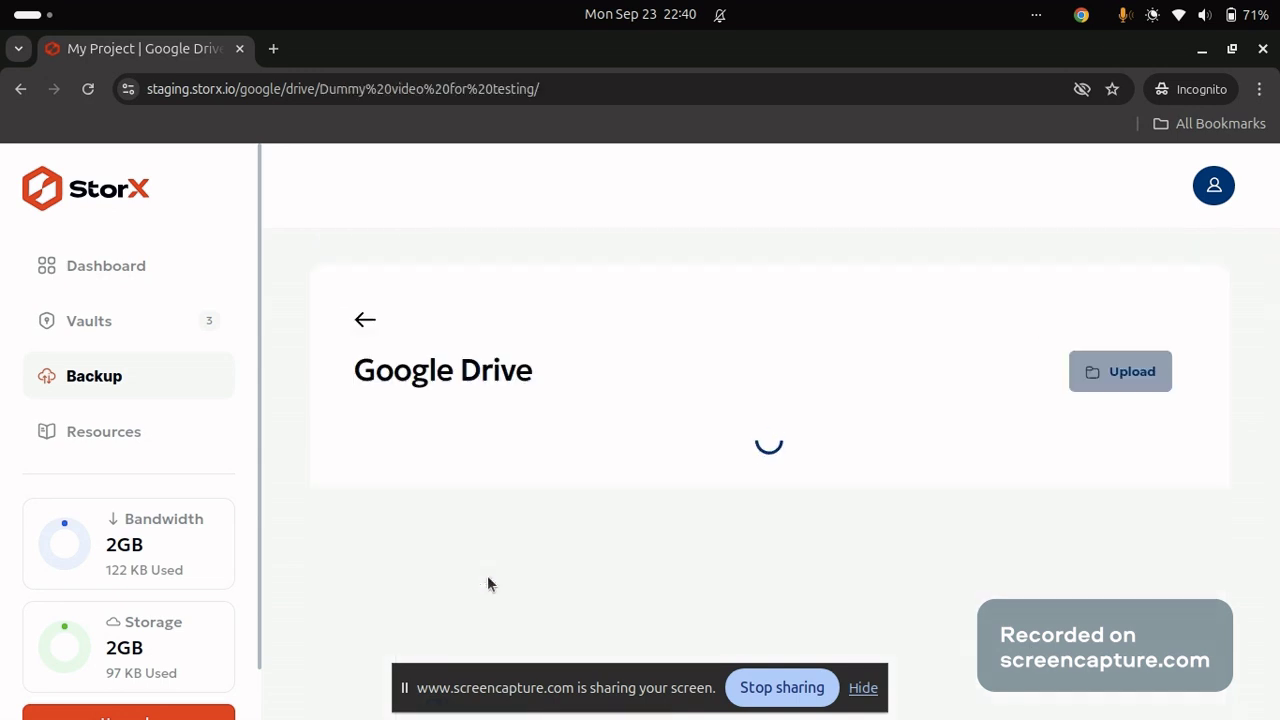
Upload big_buck_bunny_720p_1mb.mp4 and AnyDesk.exe to StorX, then return to Drive's top level.
scroll(491, 506, down, 4)
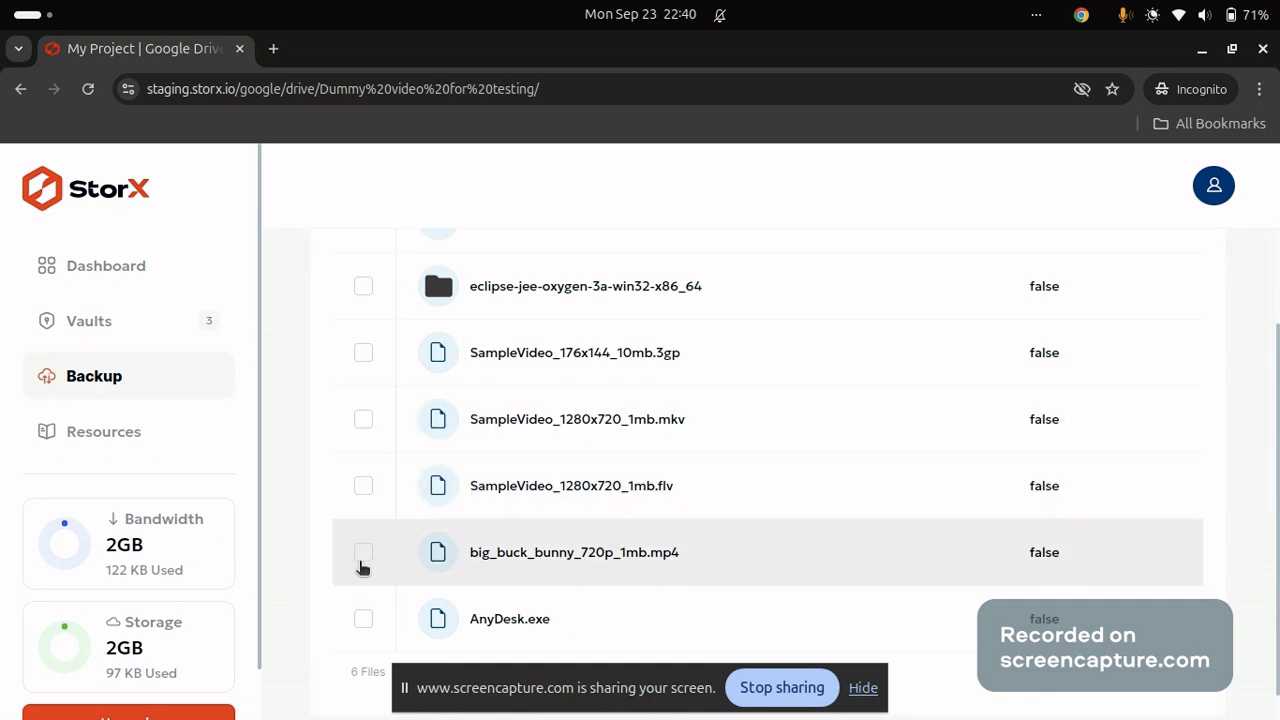
click(363, 554)
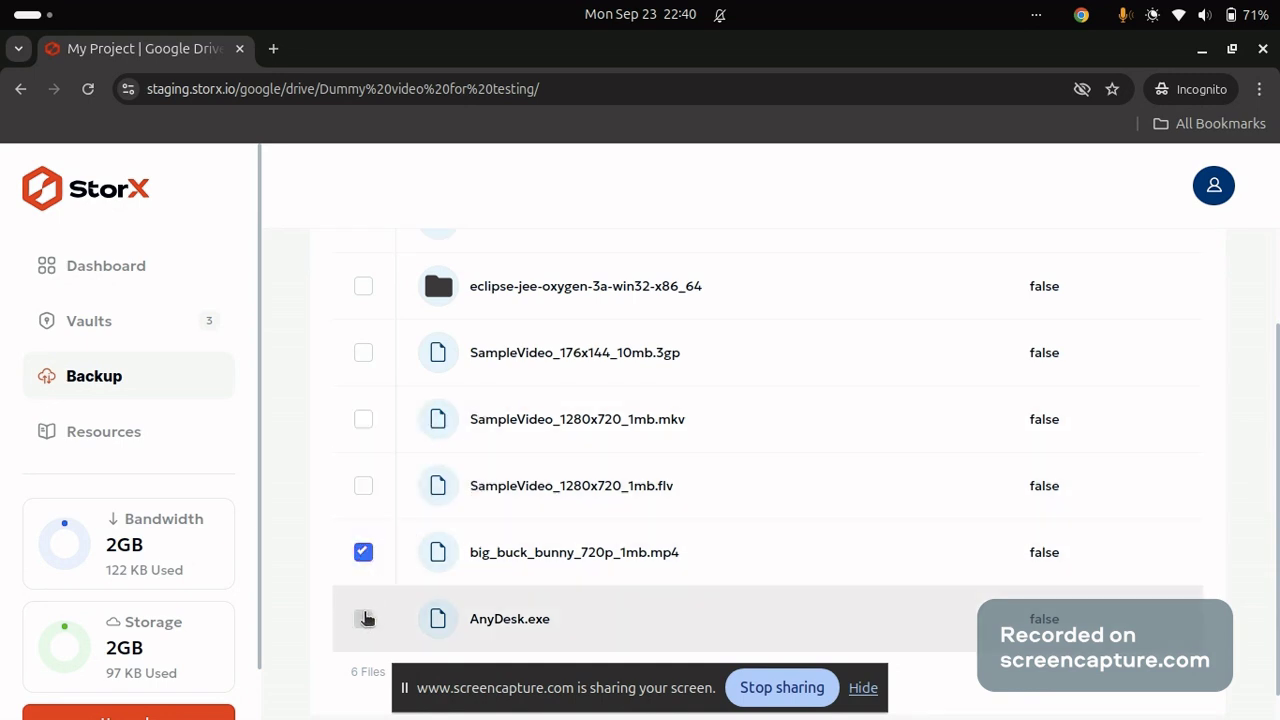
click(364, 619)
scroll(349, 402, up, 3)
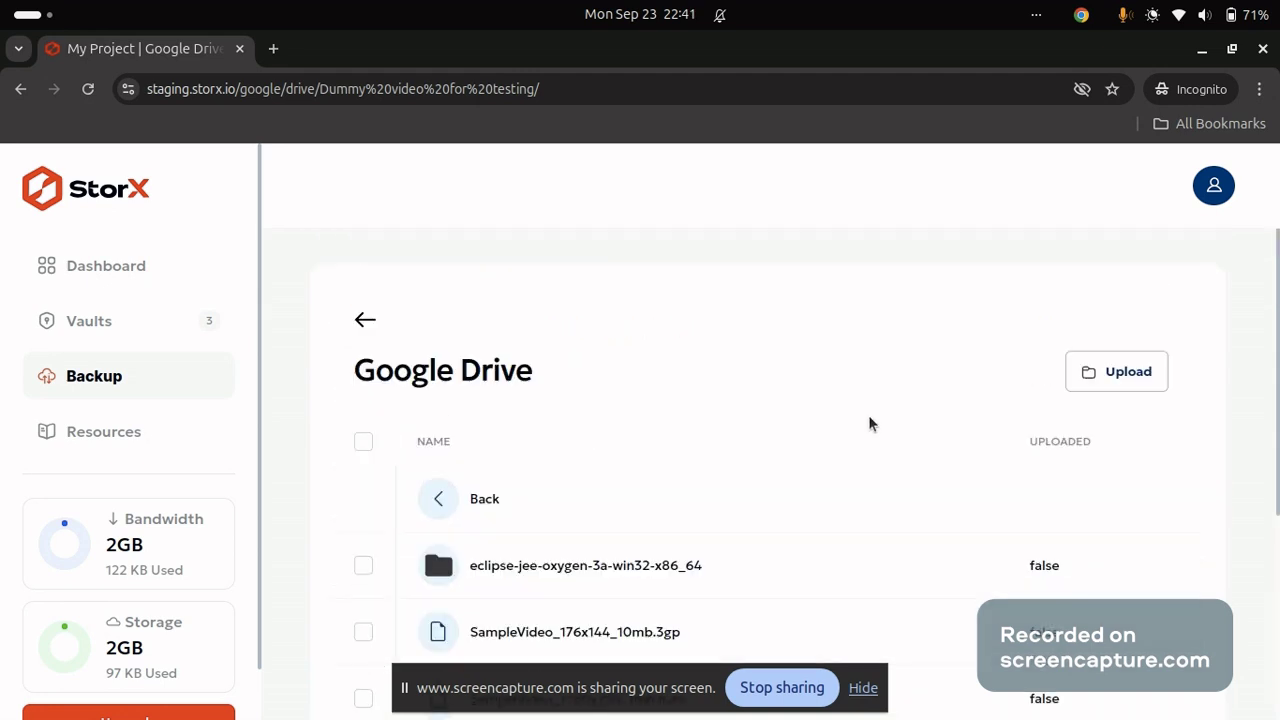
click(1126, 385)
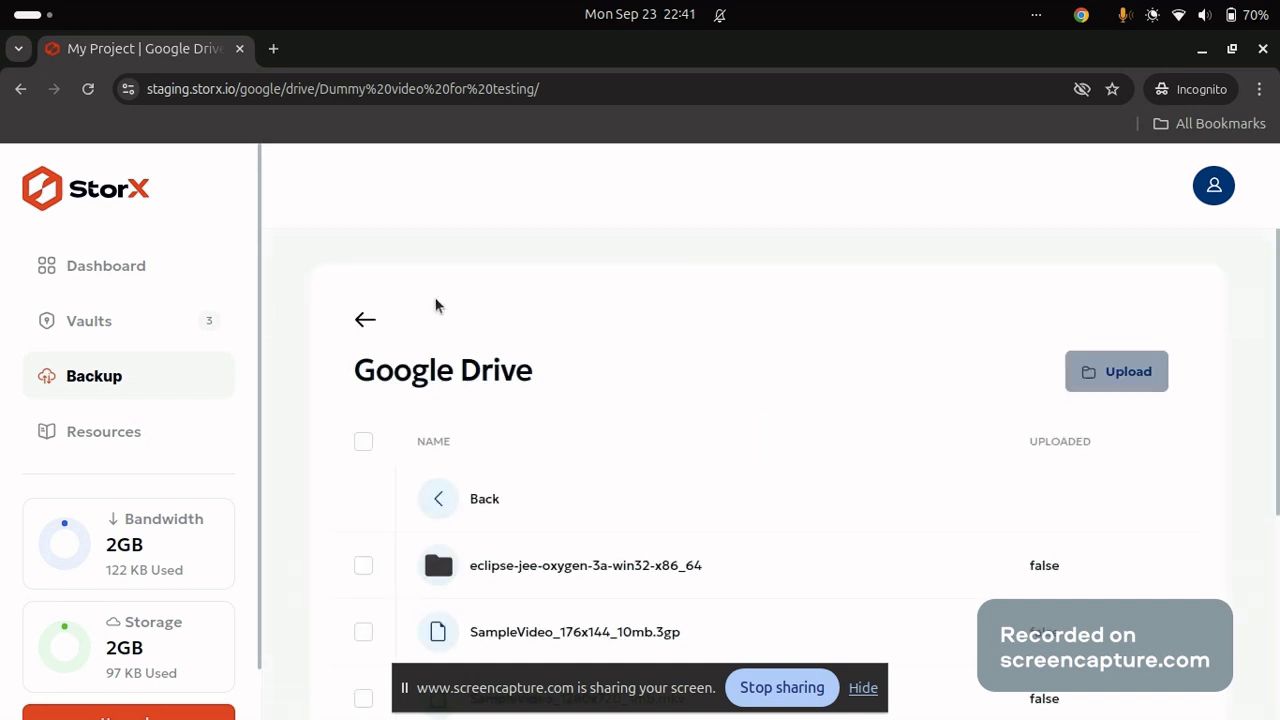
click(362, 320)
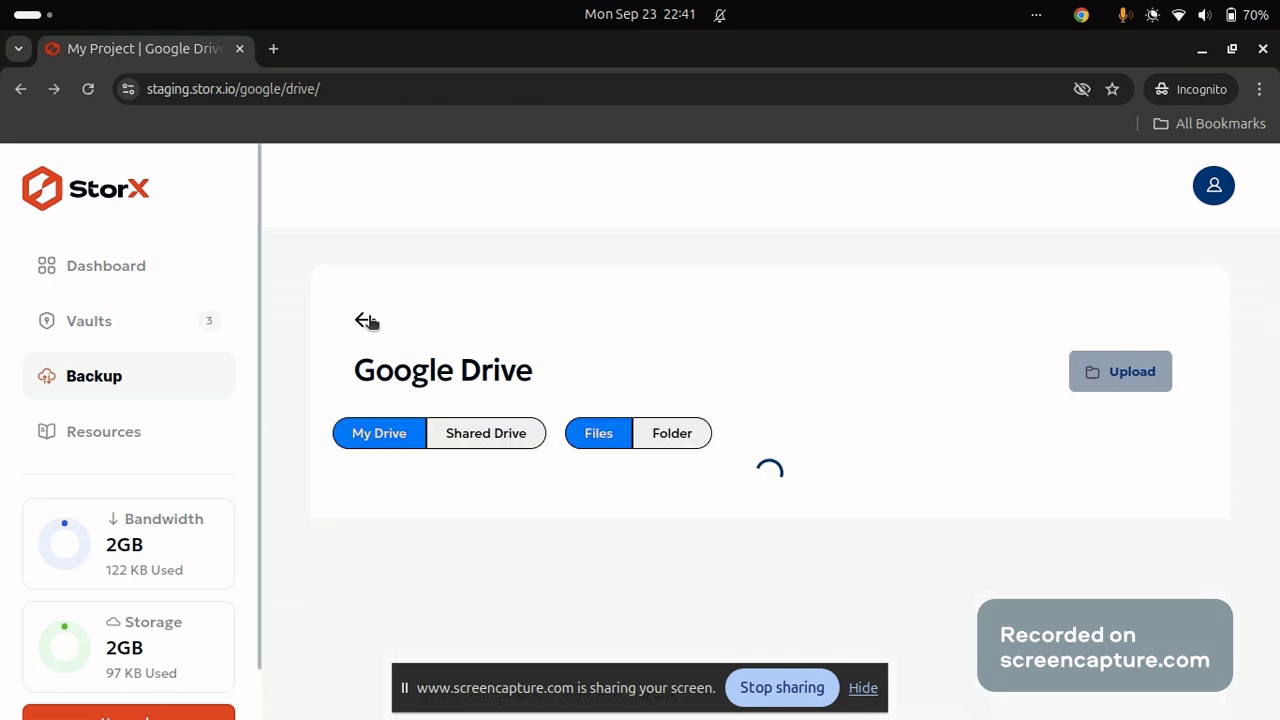
Check the Vaults list, then reload the project dashboard so the google-drive vault appears.
click(120, 268)
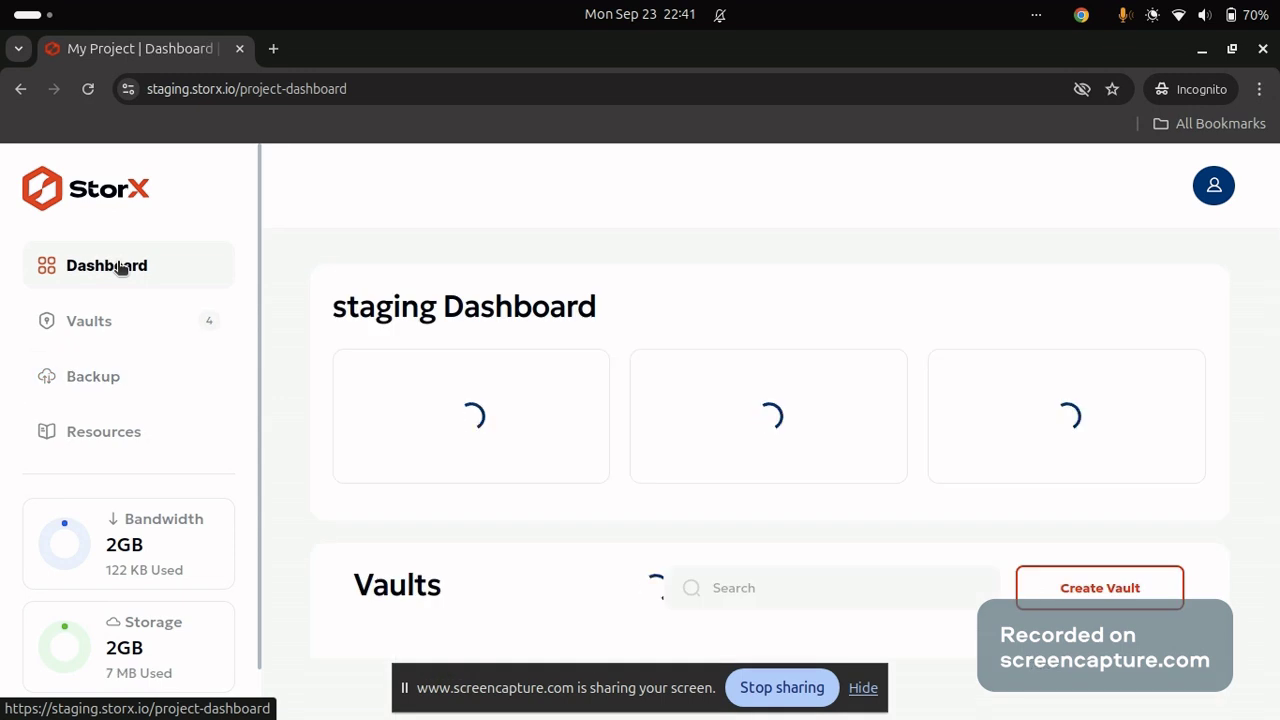
click(120, 325)
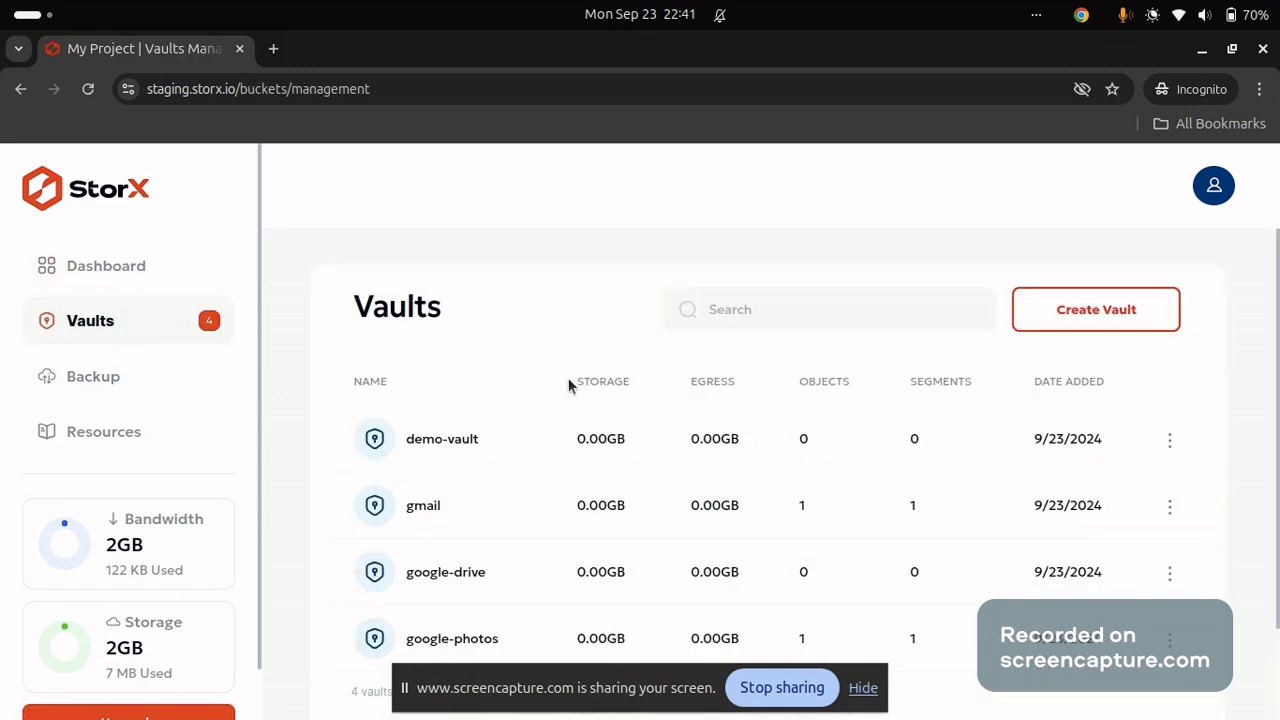
scroll(569, 382, down, 1)
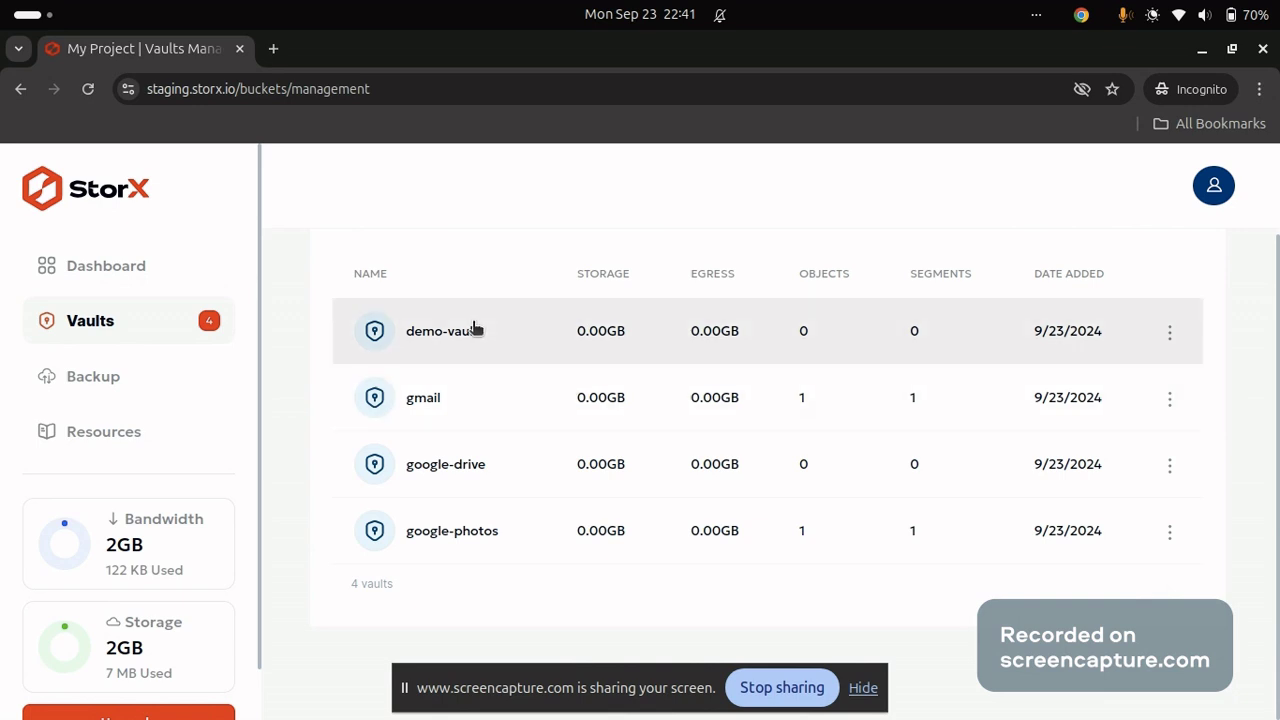
click(168, 261)
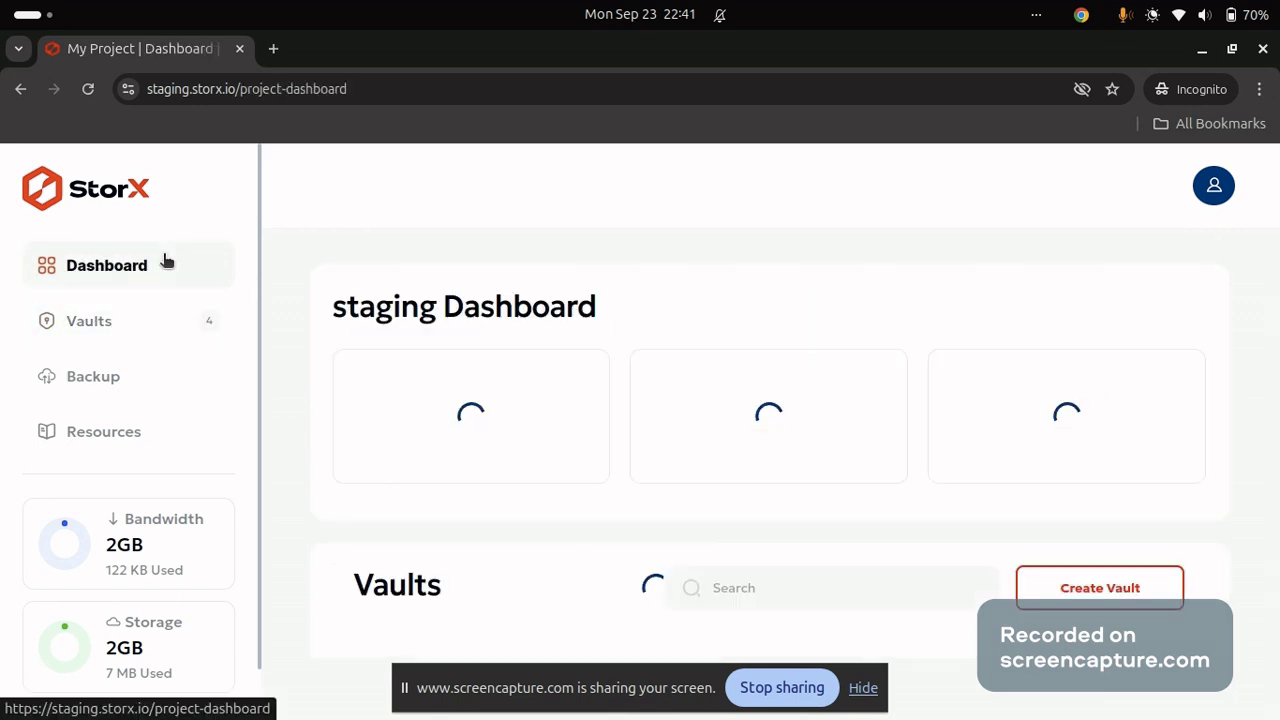
scroll(555, 484, down, 3)
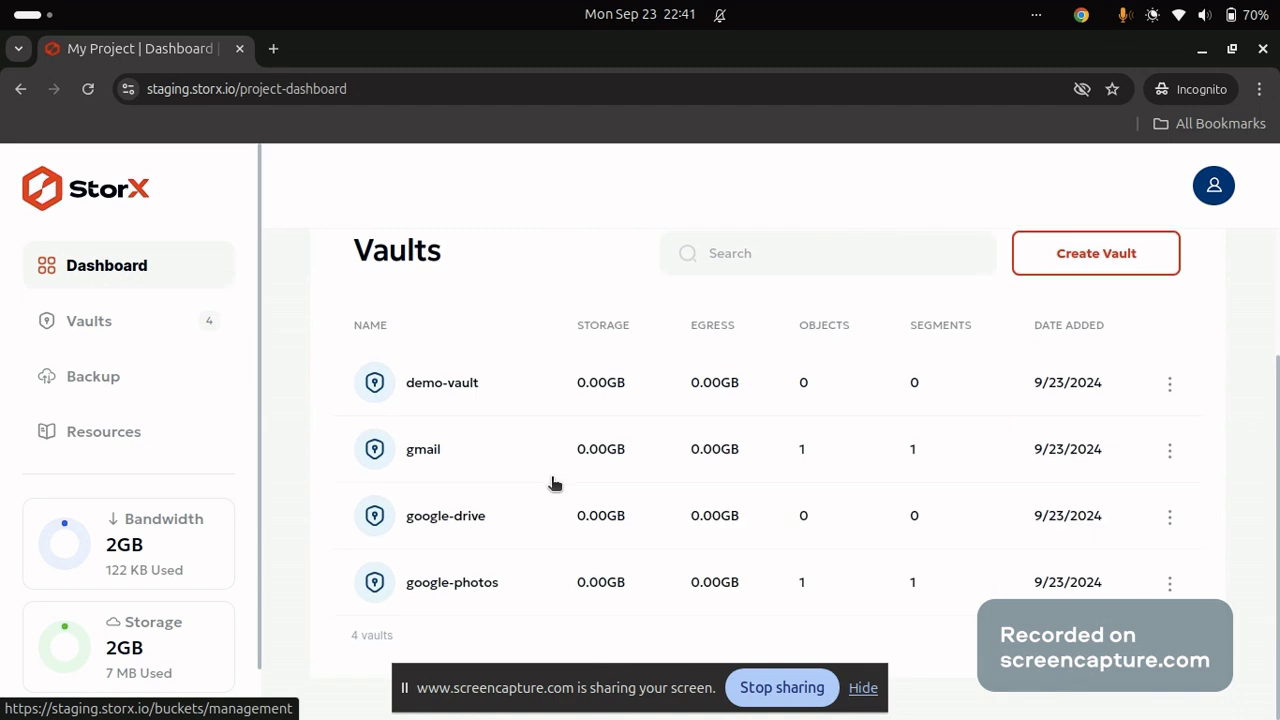
click(88, 90)
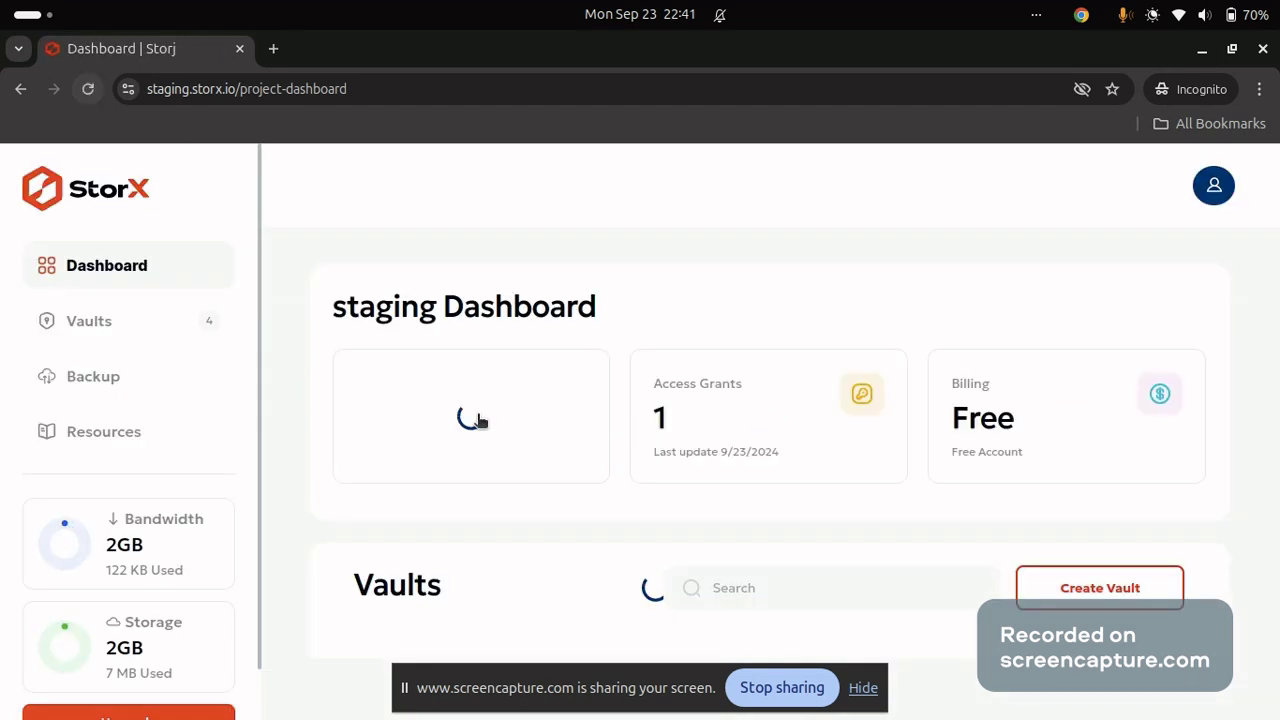
scroll(479, 423, down, 3)
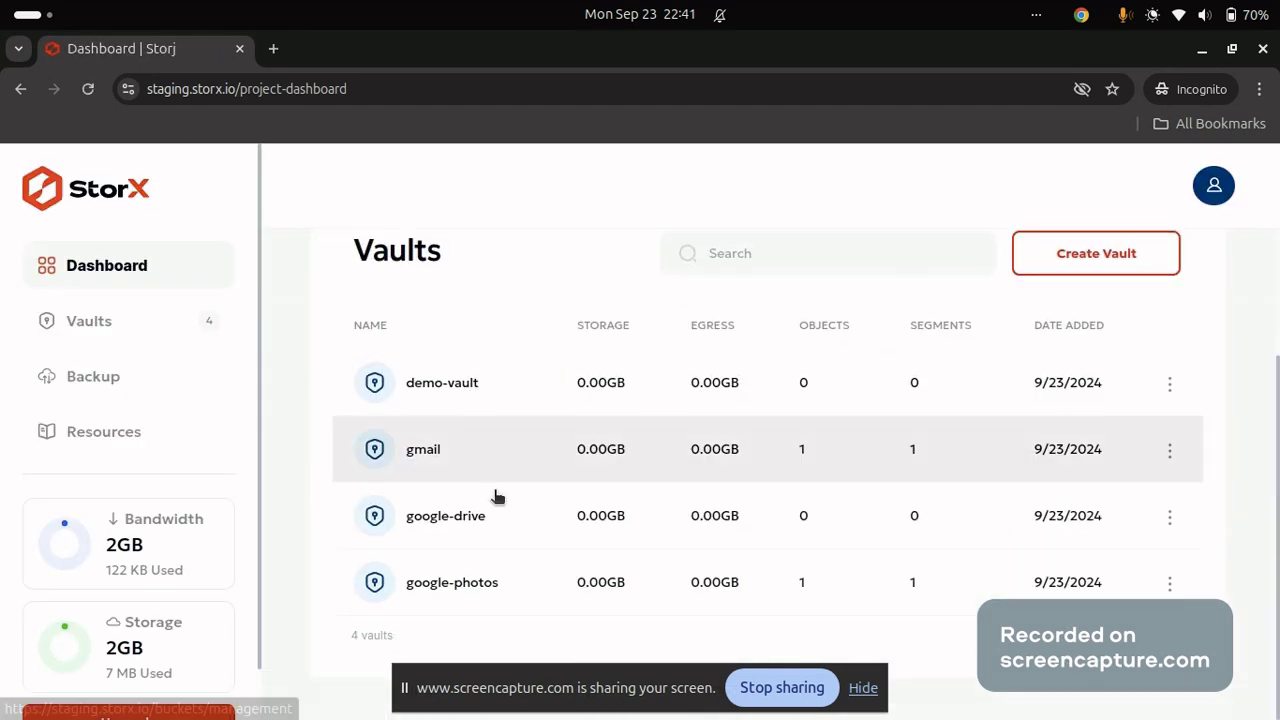
Unlock the google-drive vault with the encryption passphrase.
click(504, 526)
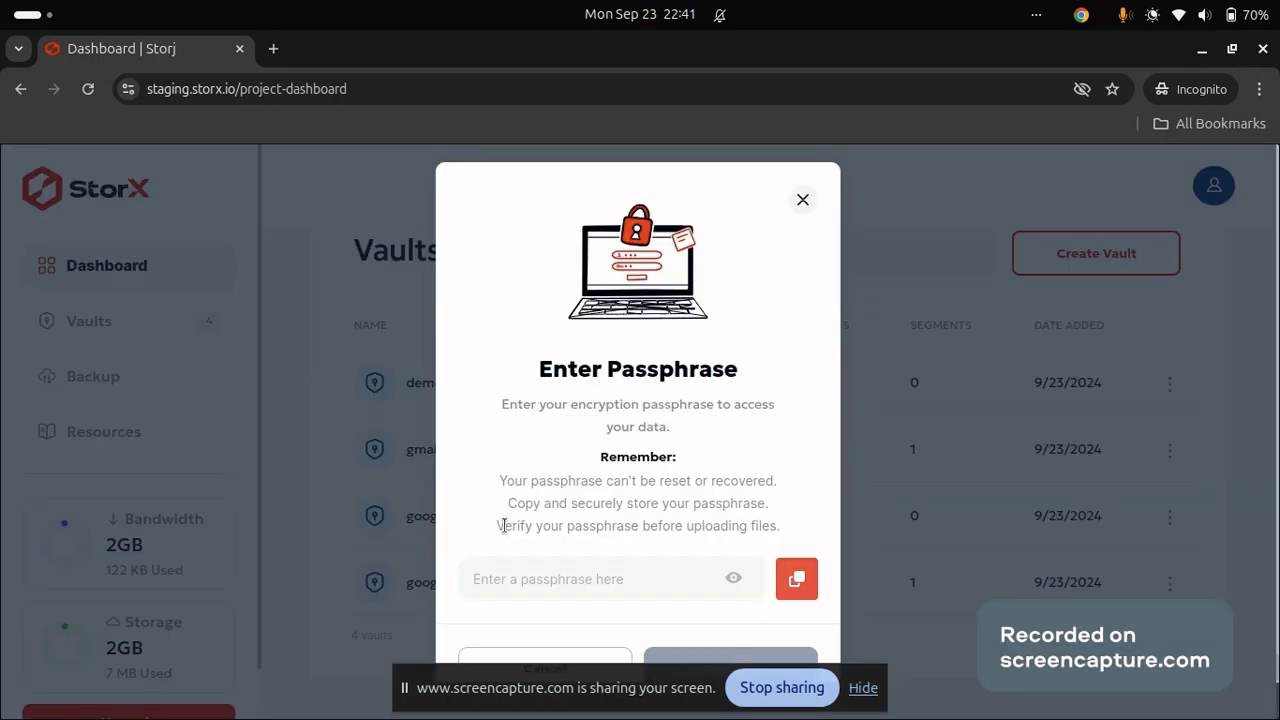
click(528, 570)
text(a)
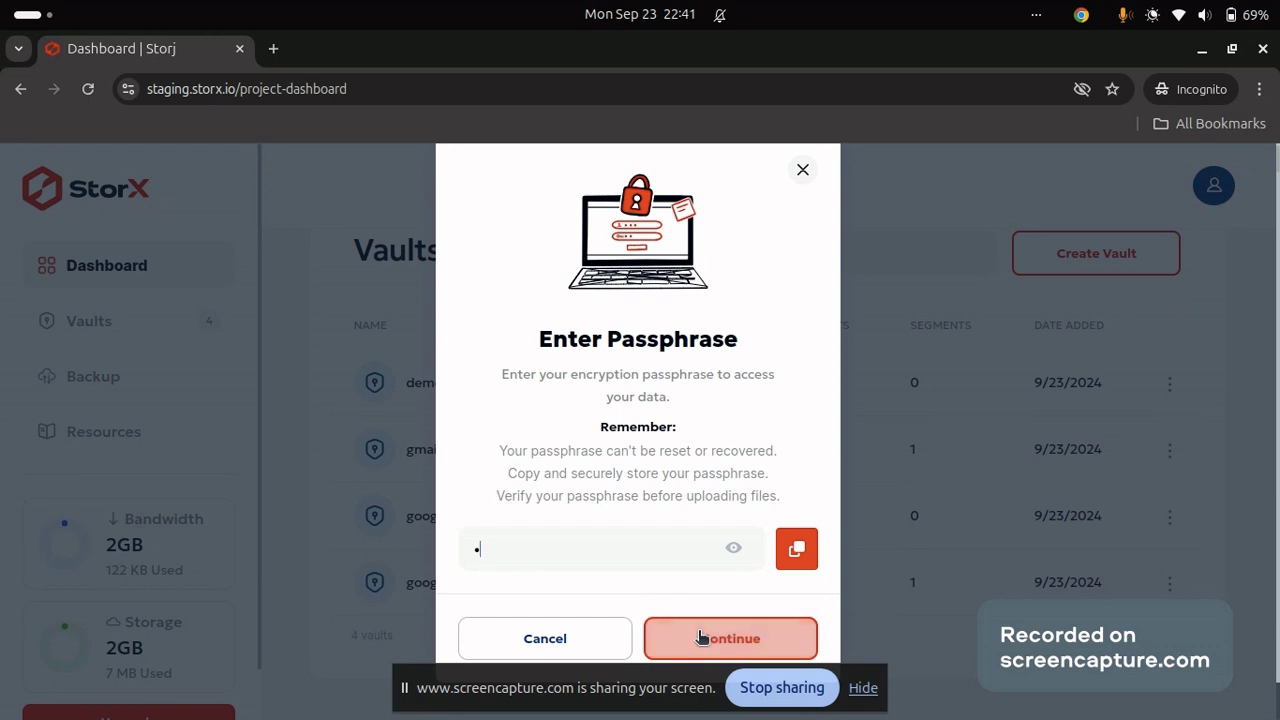
click(698, 631)
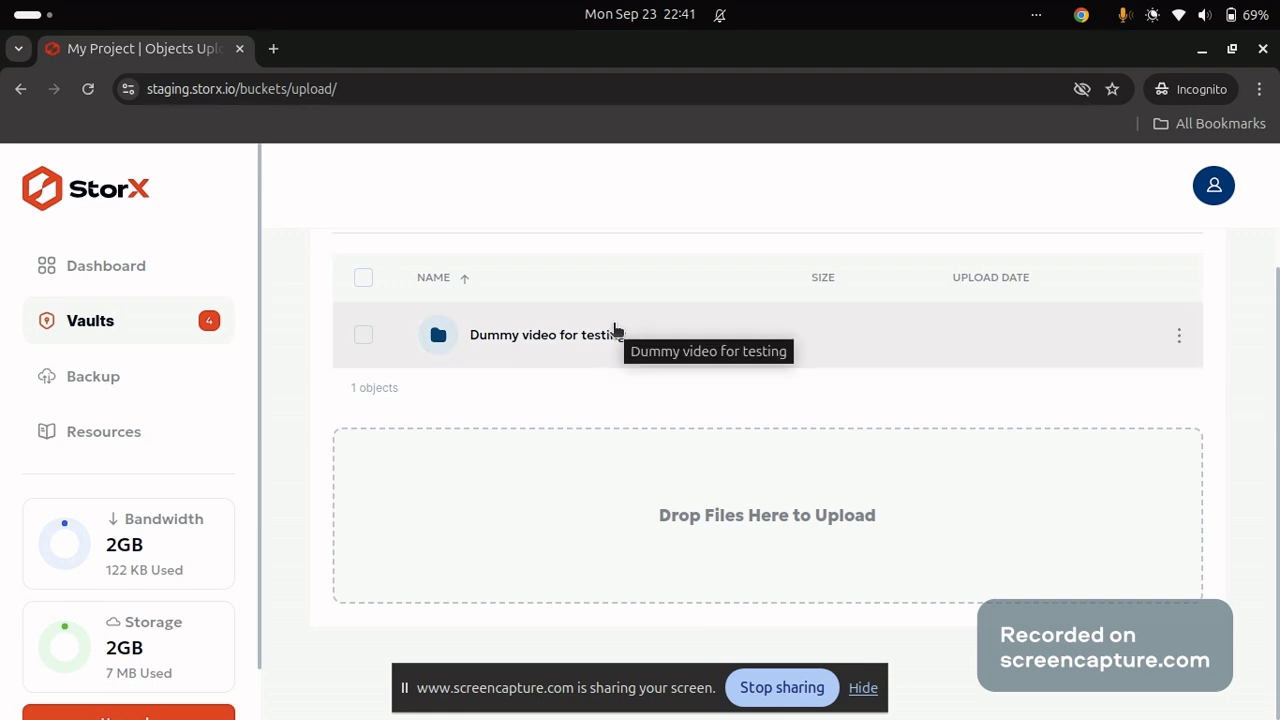
Check AnyDesk.exe and the video inside Dummy video for testing, then return to the Vaults list.
click(580, 346)
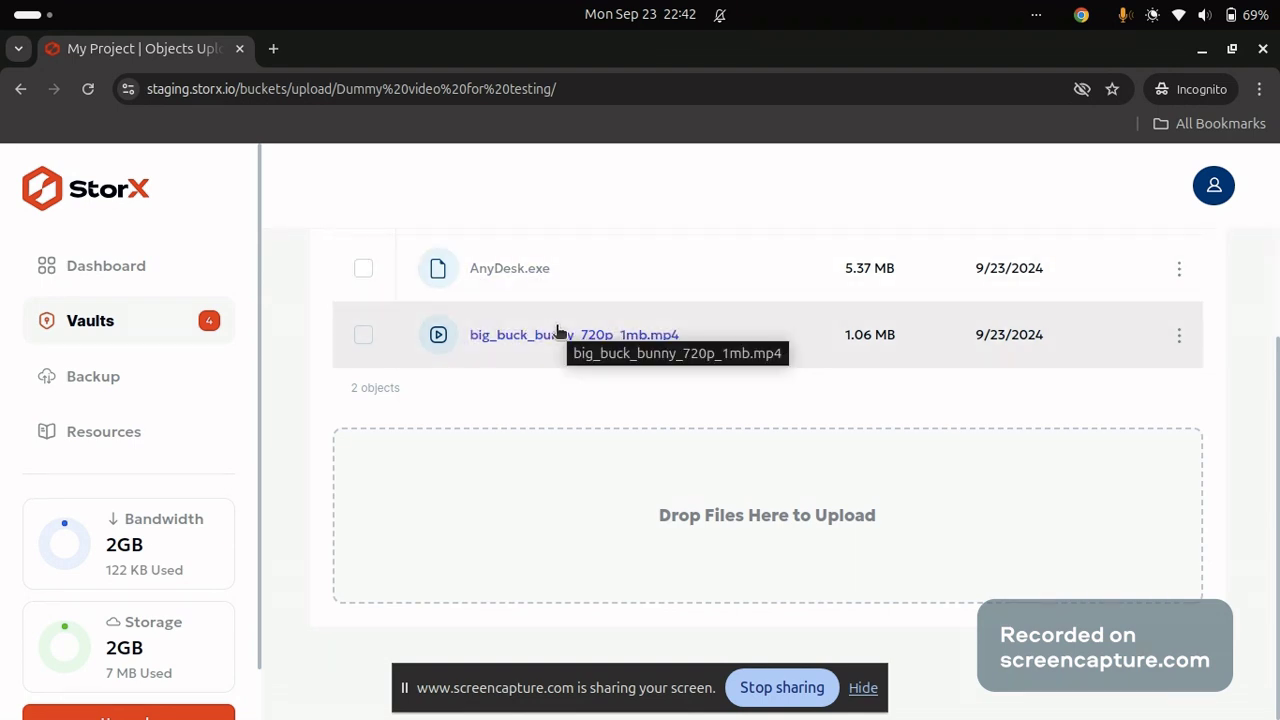
scroll(560, 332, up, 2)
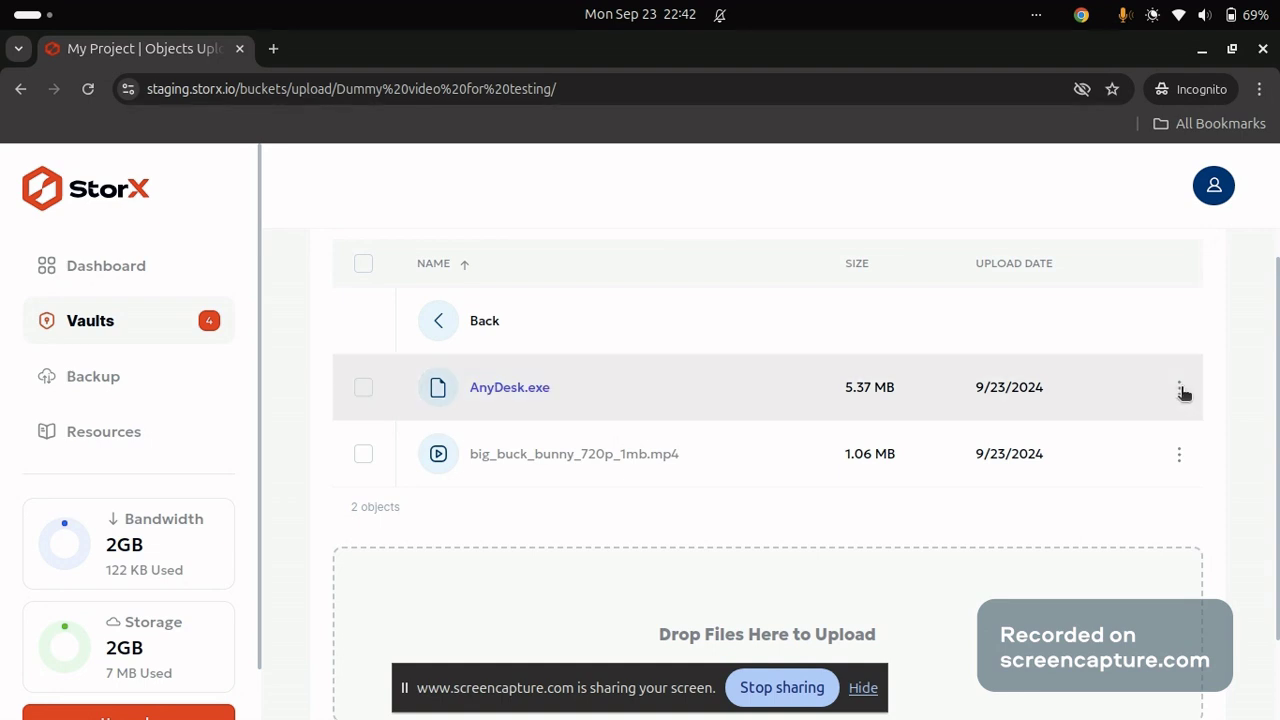
click(1179, 390)
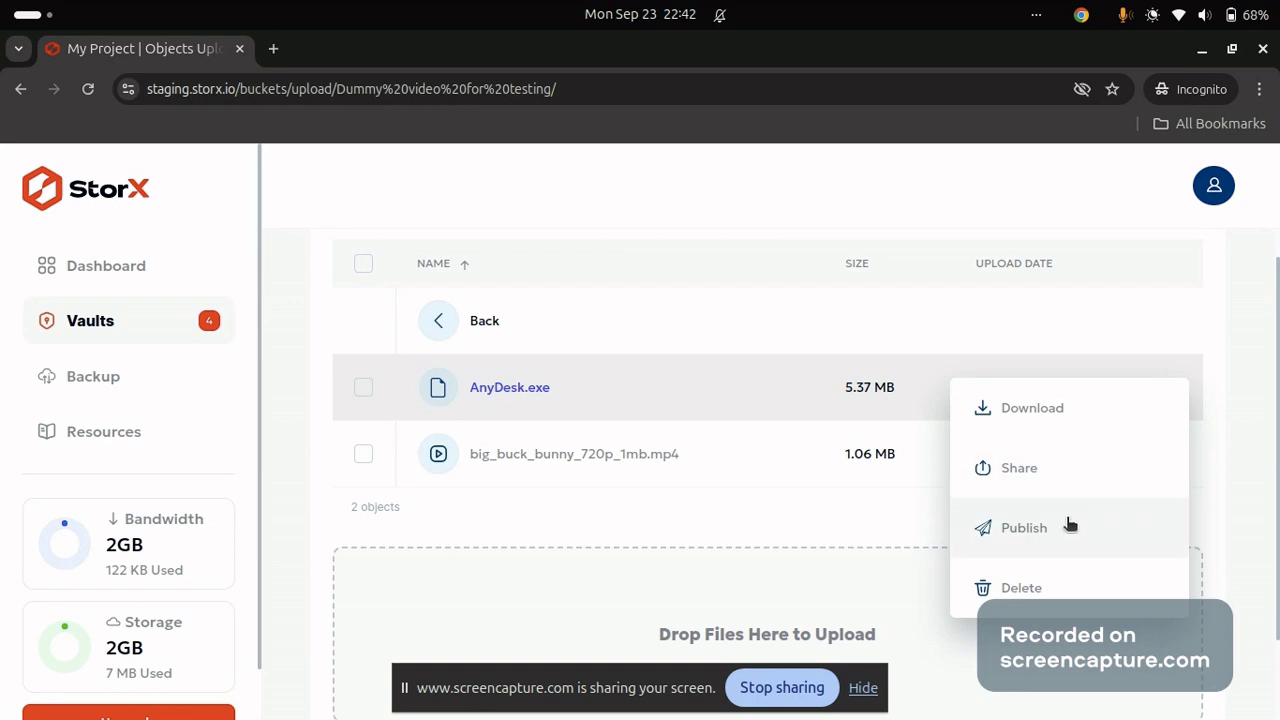
click(869, 517)
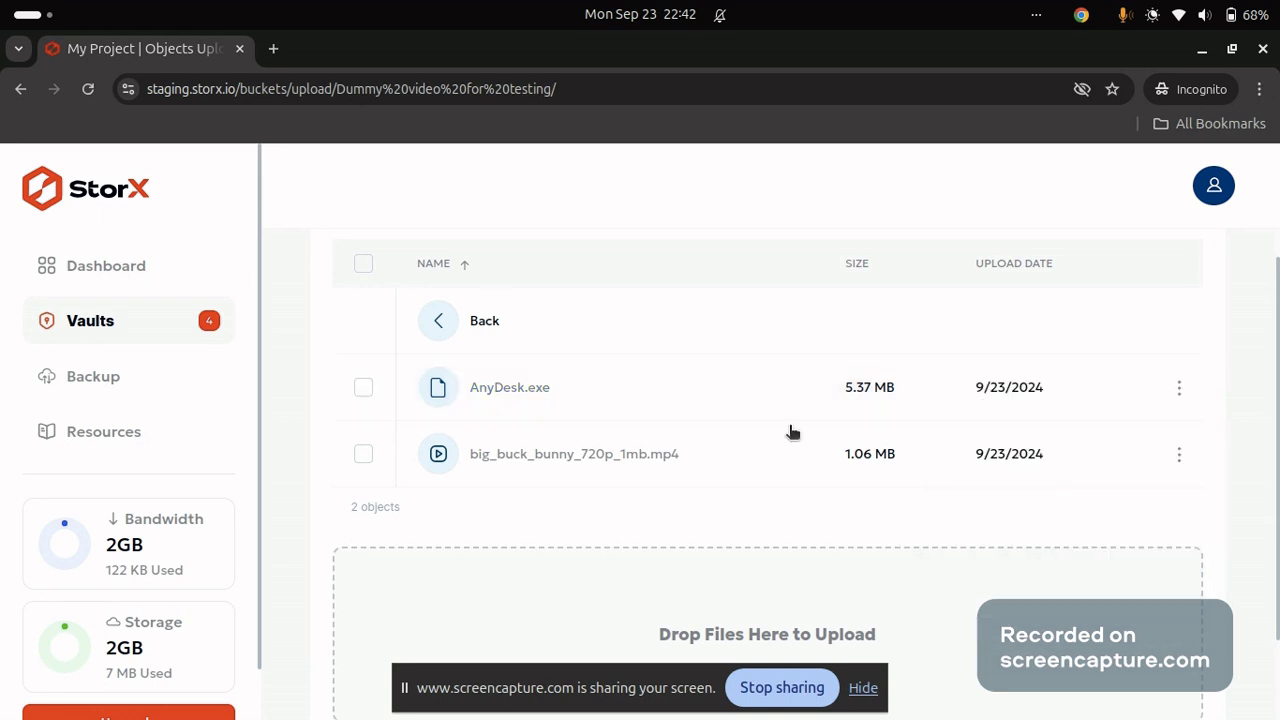
click(436, 314)
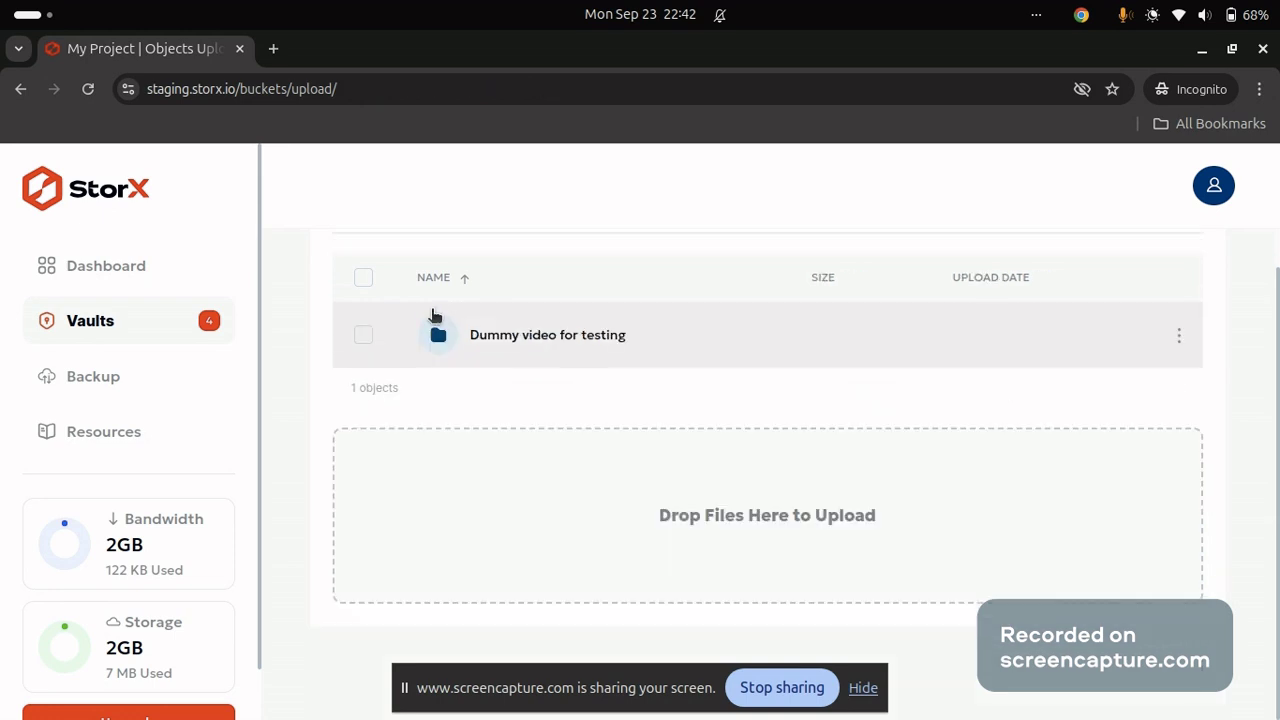
click(350, 297)
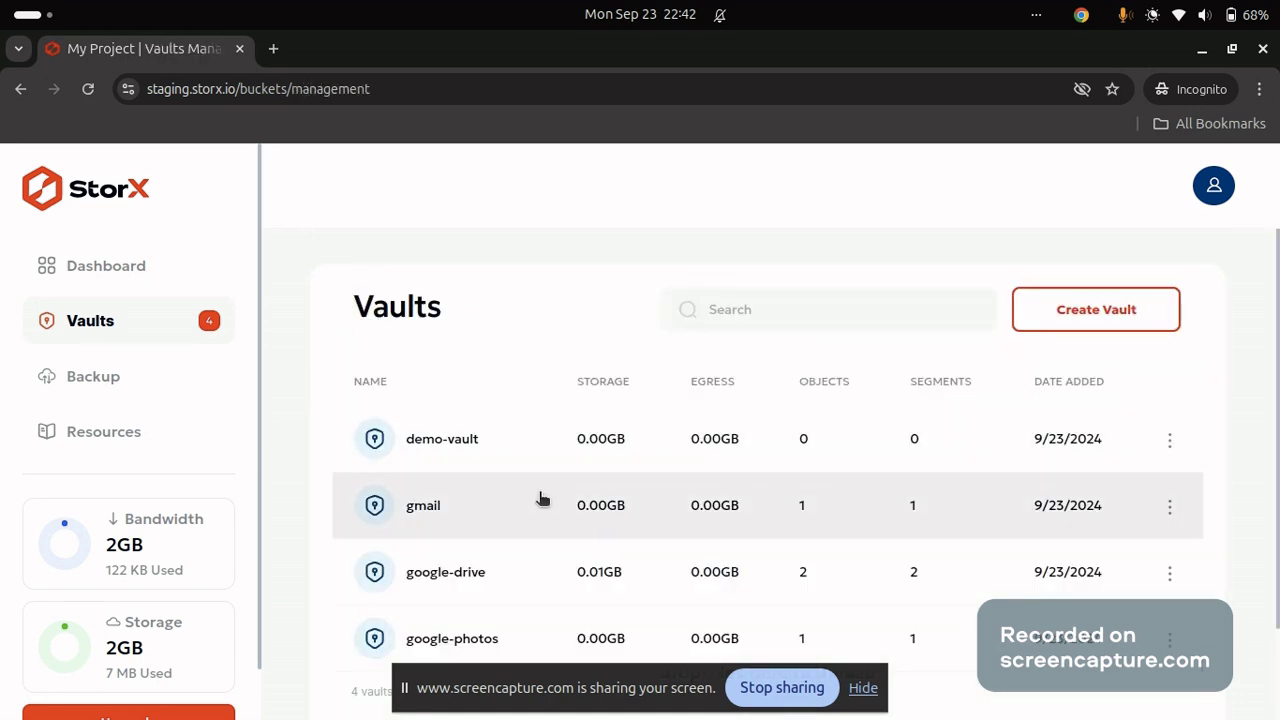
scroll(540, 498, down, 2)
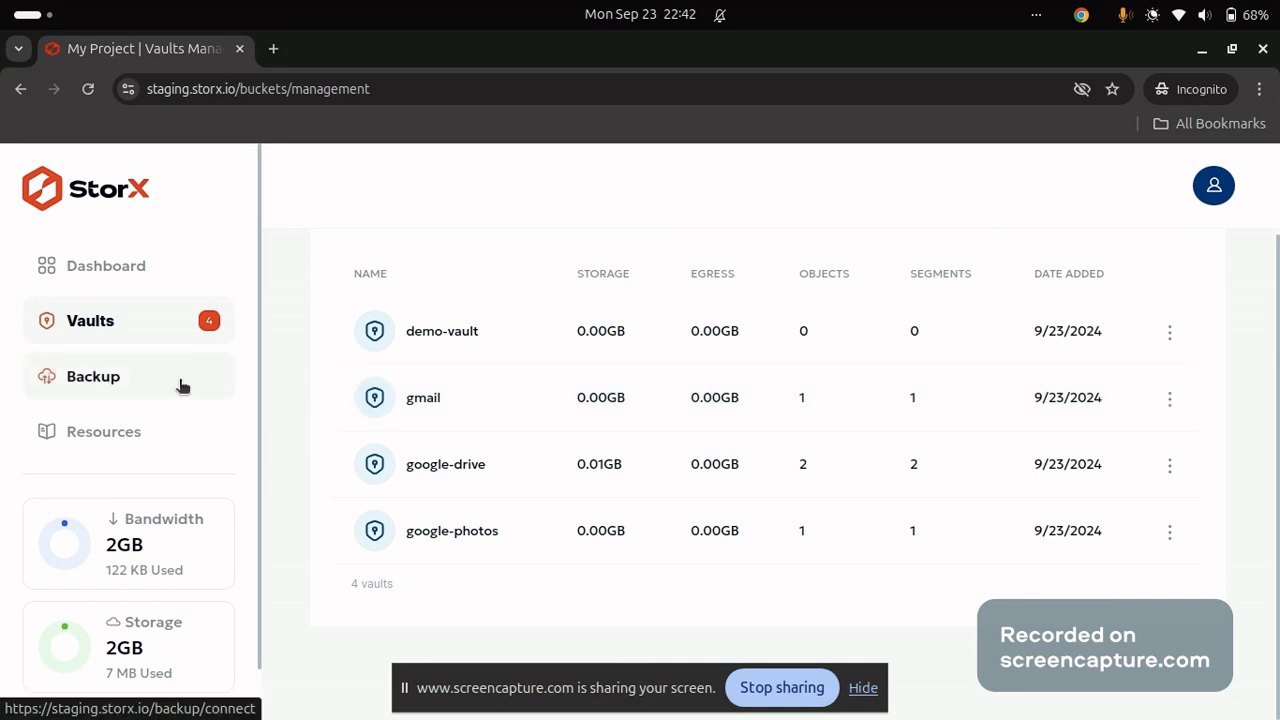
scroll(766, 437, up, 2)
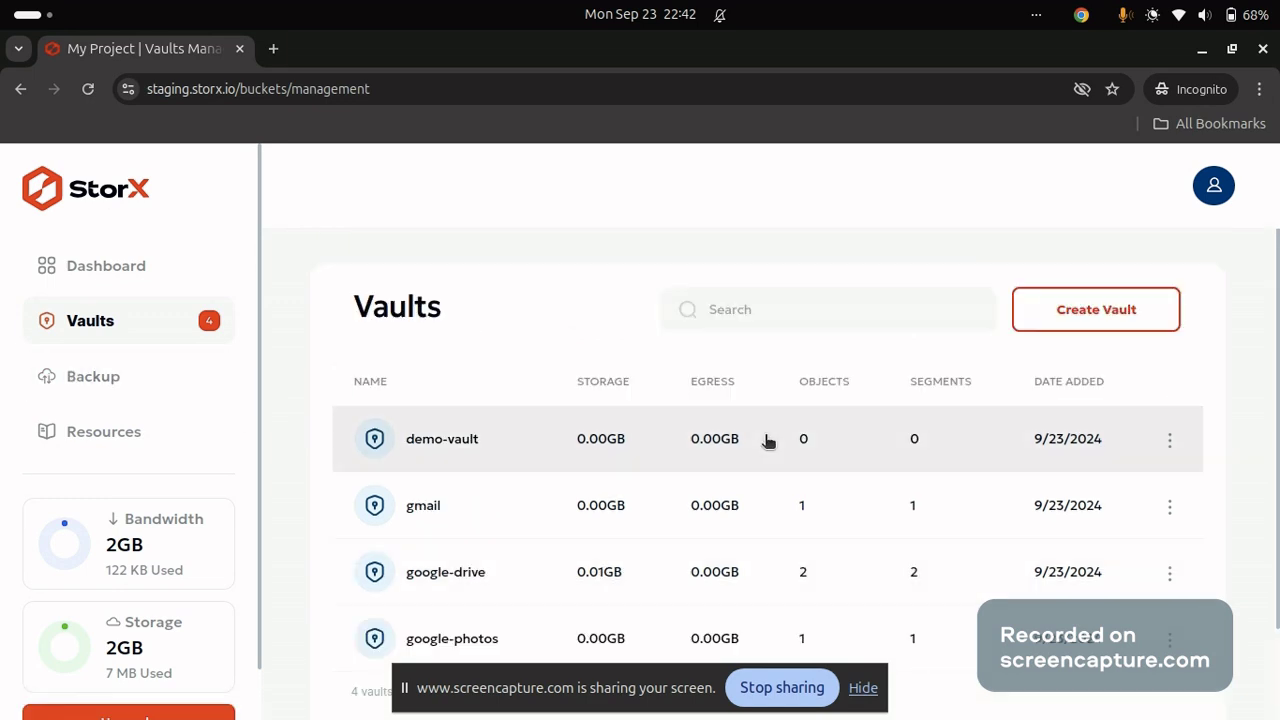